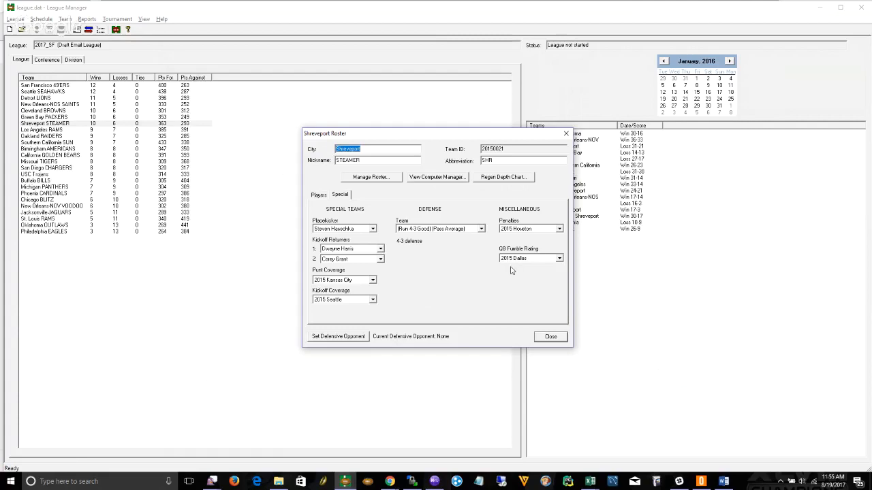
# Model the 2017_SF league as new league 2018_SF with 2016 as the data year and Update Team Cards turned off.
pyautogui.click(549, 338)
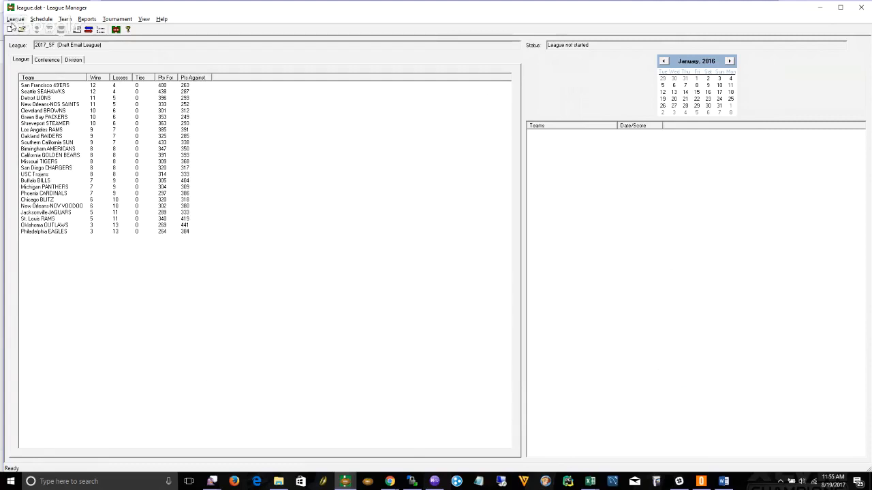
pyautogui.click(14, 19)
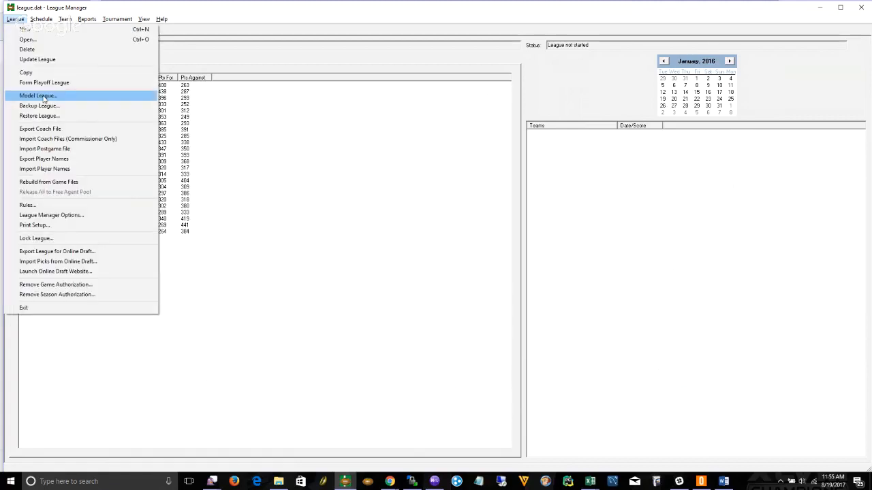
pyautogui.click(44, 96)
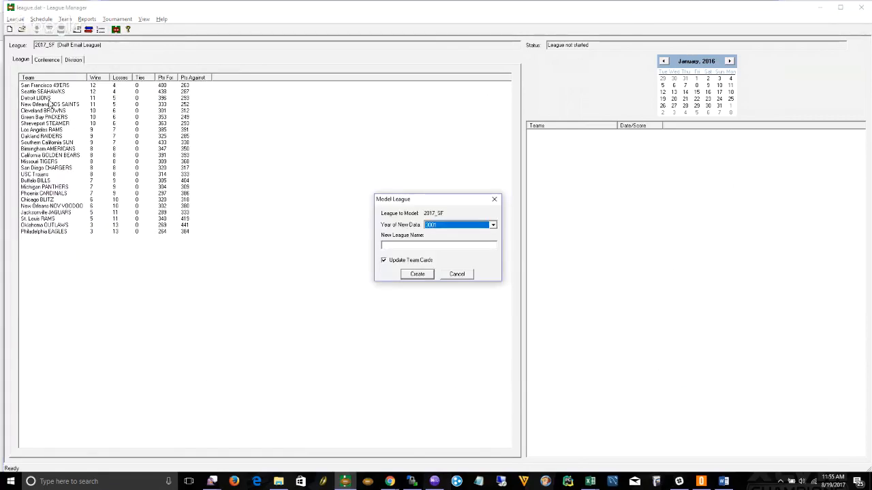
pyautogui.click(494, 224)
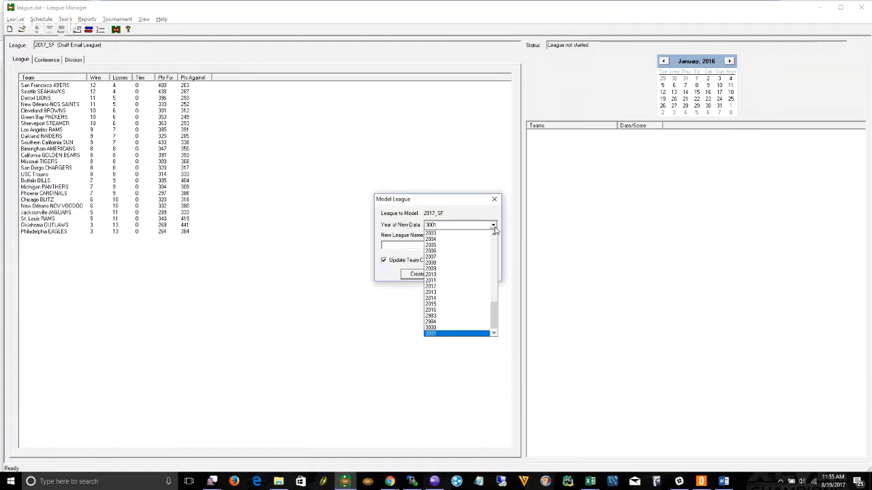
pyautogui.click(463, 310)
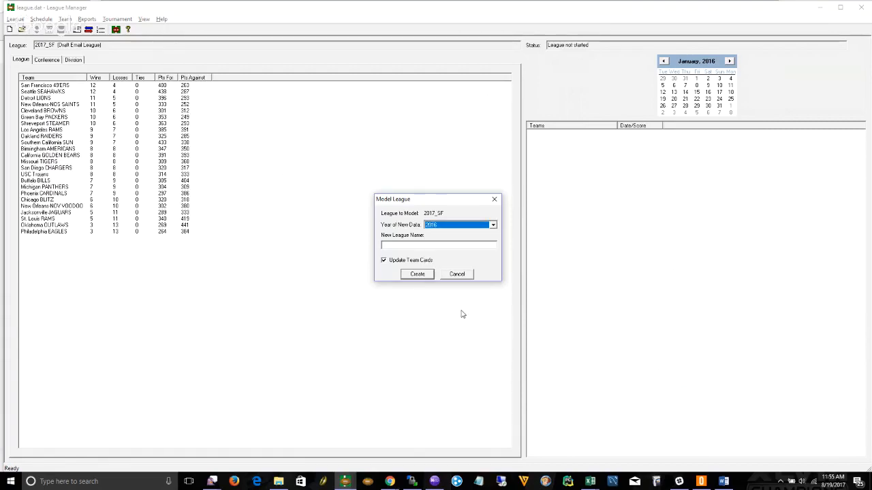
pyautogui.click(409, 246)
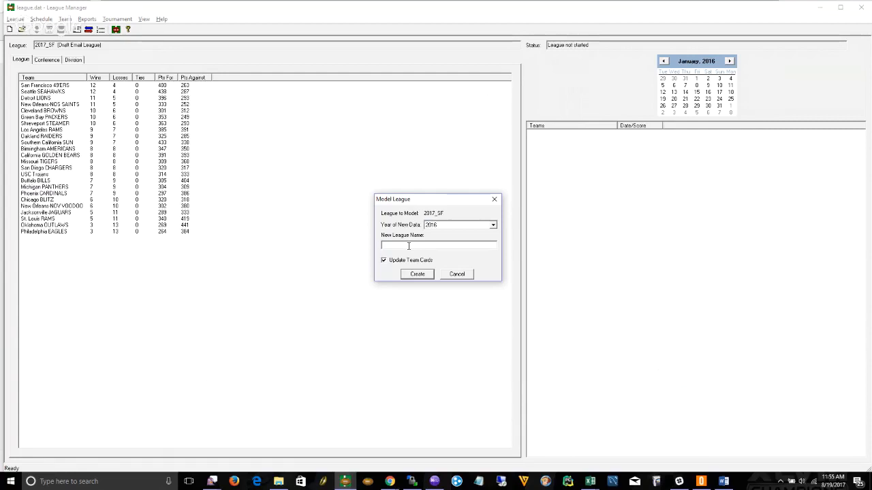
pyautogui.write('2018_SF')
pyautogui.click(384, 261)
pyautogui.click(430, 279)
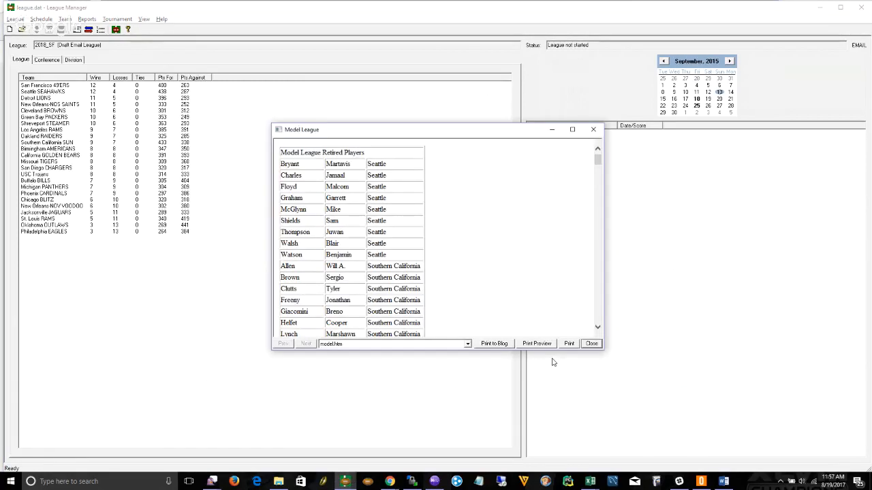
pyautogui.click(591, 345)
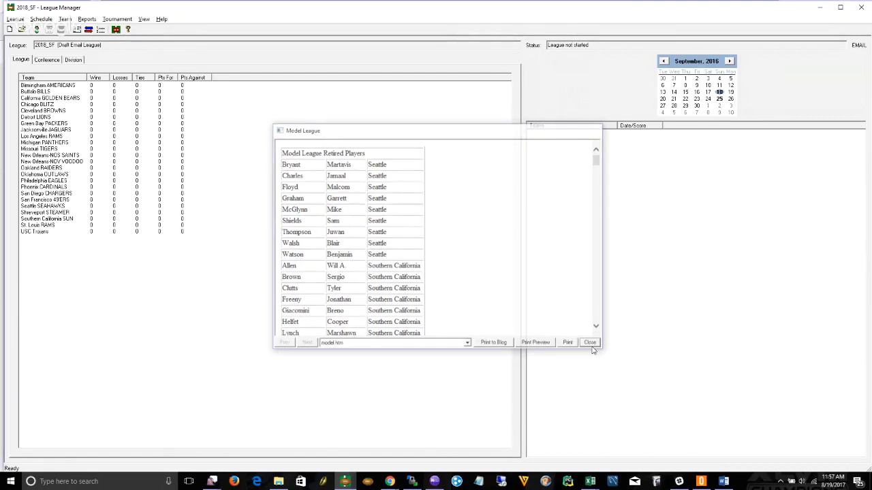
# Check the special teams, penalties and QB fumble rating assignments of the Buffalo Bills in the new league.
pyautogui.click(66, 20)
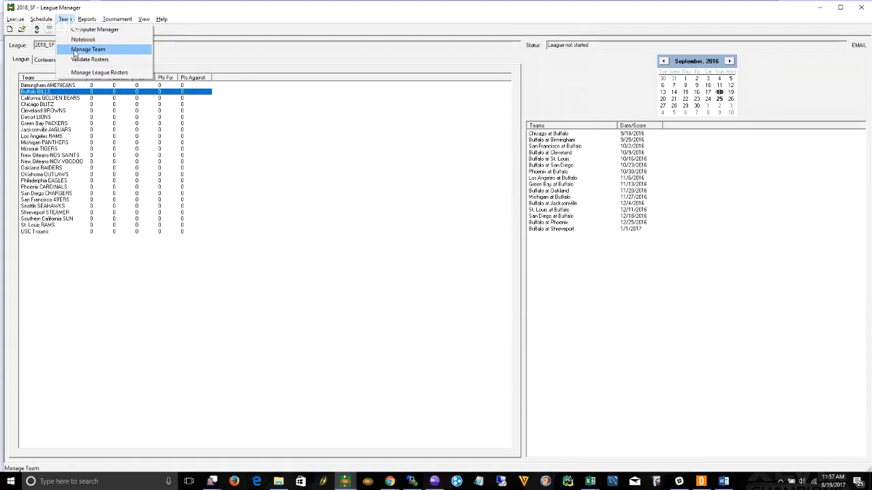
pyautogui.click(75, 50)
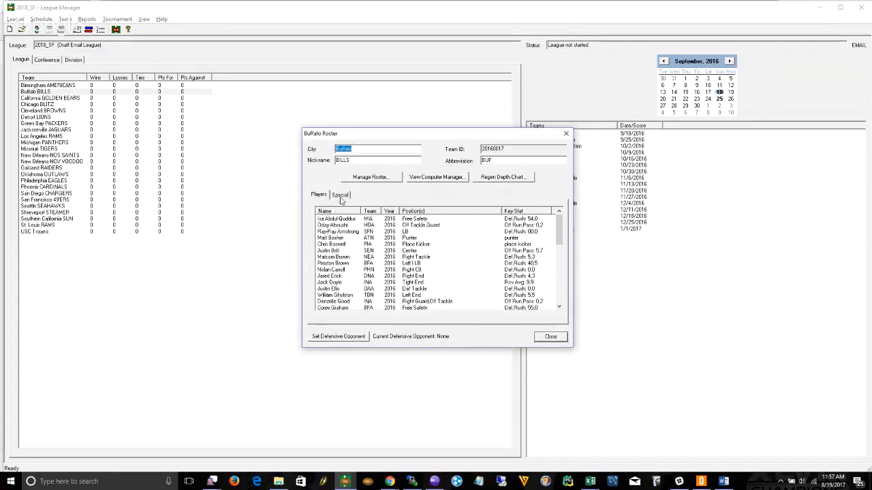
pyautogui.click(340, 195)
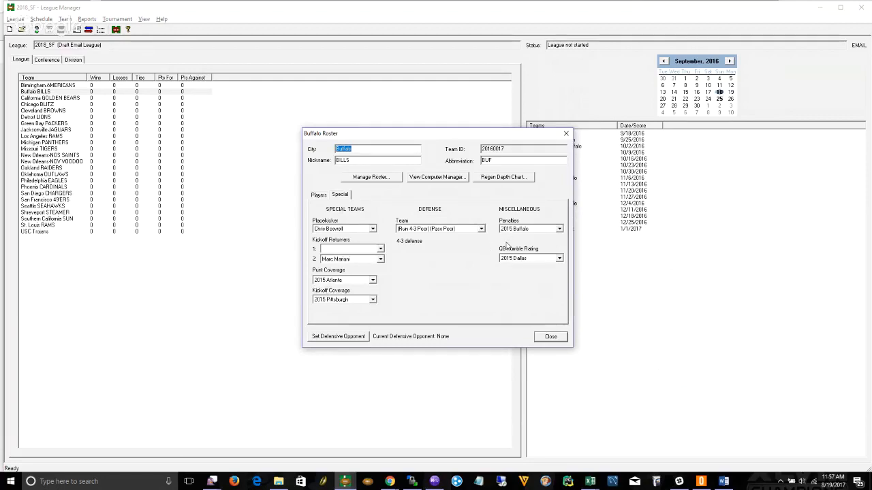
pyautogui.click(550, 336)
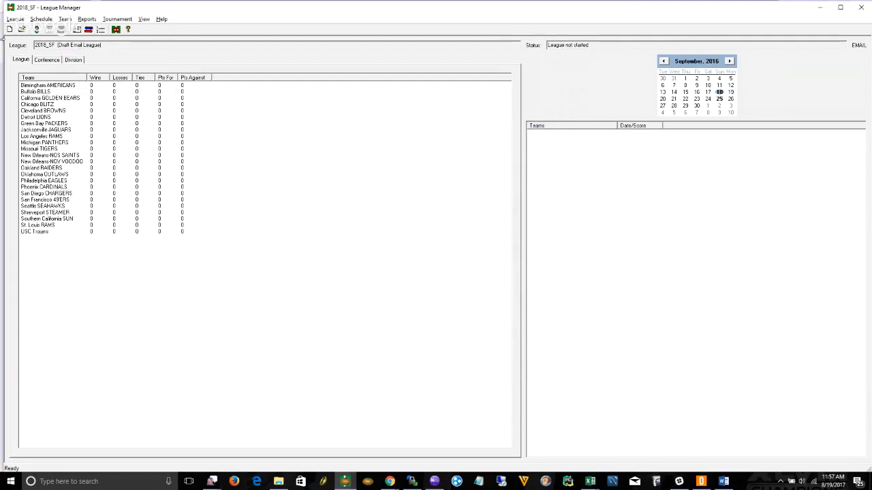
# Delete the 2018_SF league.
pyautogui.click(14, 19)
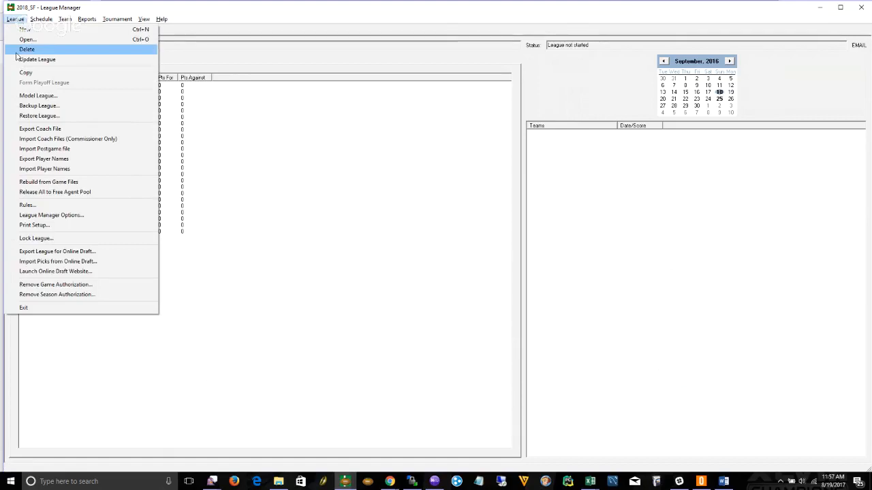
pyautogui.click(18, 49)
pyautogui.moveTo(491, 194); pyautogui.dragTo(493, 300)
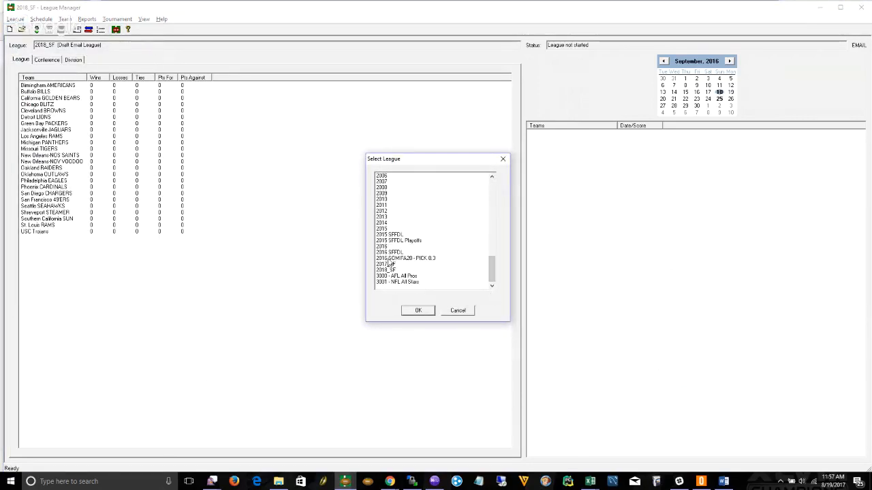
pyautogui.click(397, 271)
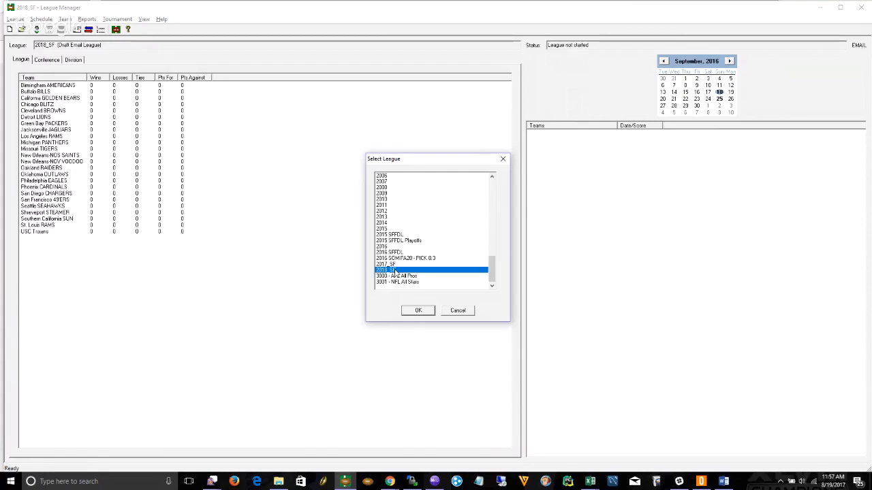
pyautogui.click(425, 312)
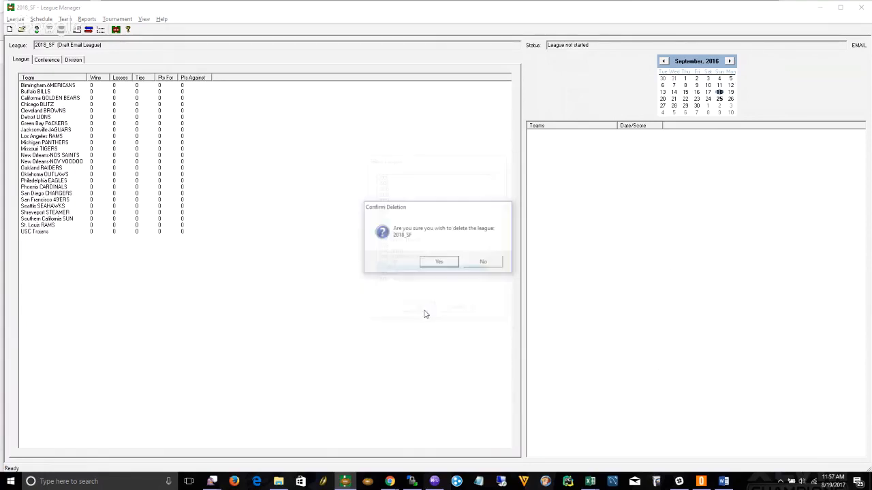
pyautogui.click(440, 264)
# Open the 2017_SF league.
pyautogui.click(13, 20)
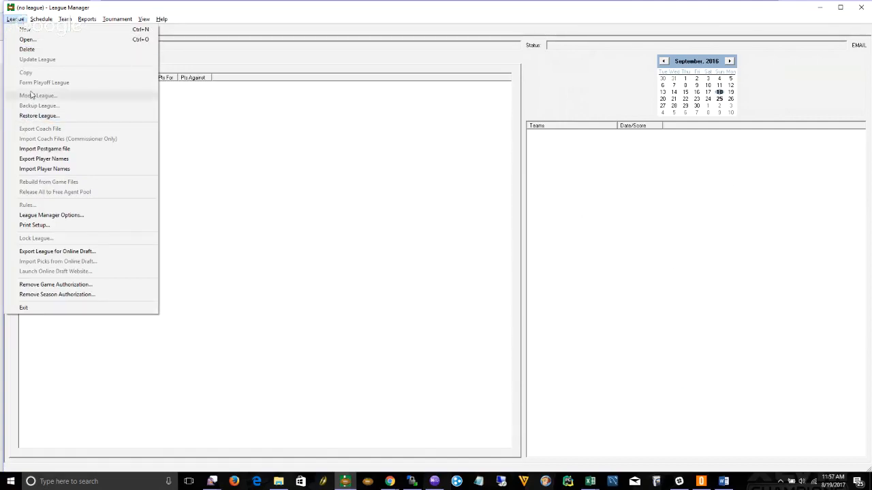
pyautogui.click(28, 40)
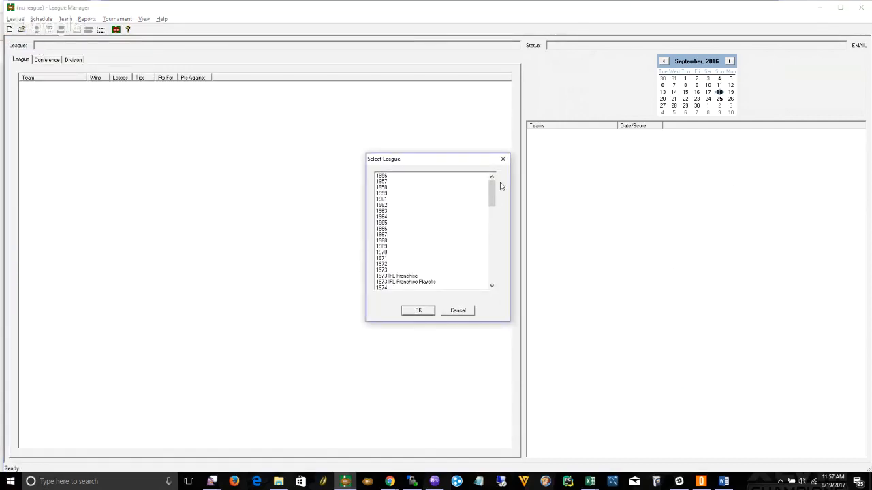
pyautogui.moveTo(490, 186); pyautogui.dragTo(498, 282)
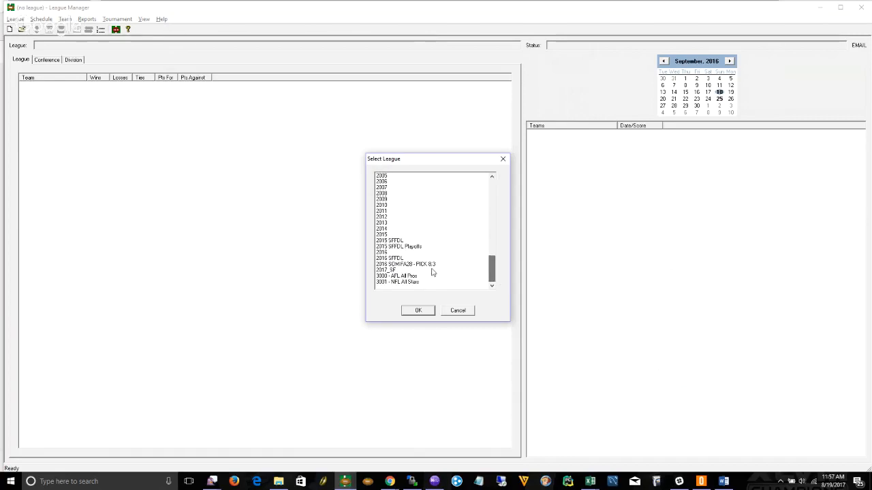
pyautogui.doubleClick(402, 271)
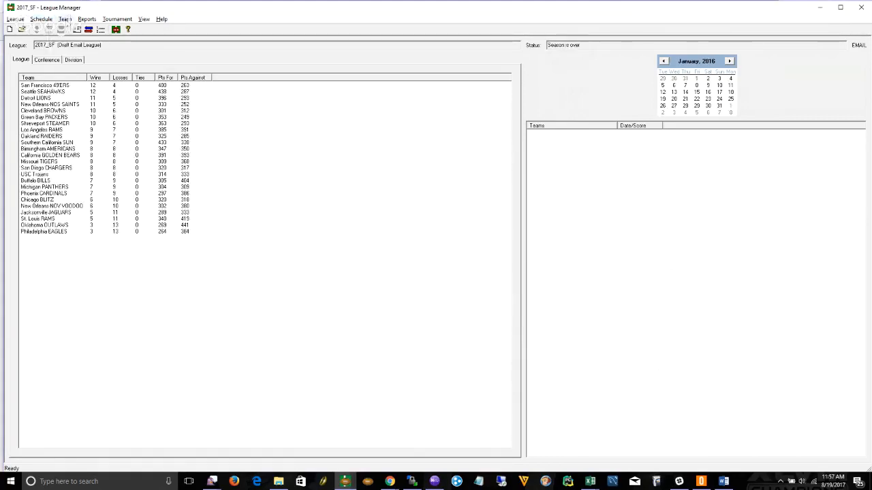
# Model the 2017_SF league as 2018_SF with 2016 as the data year, keeping Update Team Cards enabled, and dismiss the desktop notifications.
pyautogui.click(15, 20)
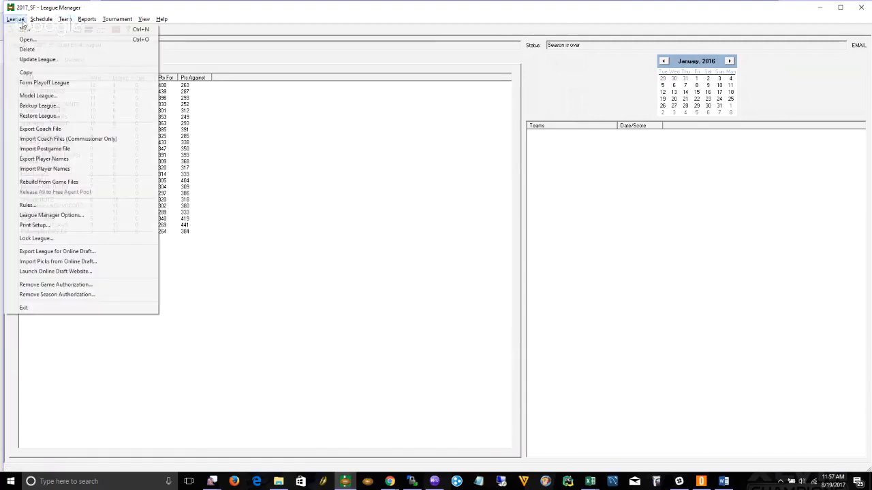
pyautogui.click(38, 96)
pyautogui.click(479, 227)
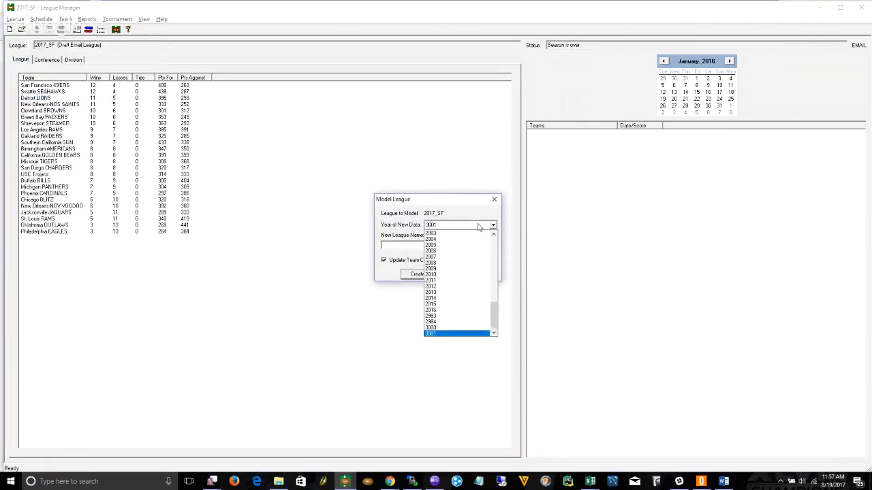
pyautogui.click(448, 310)
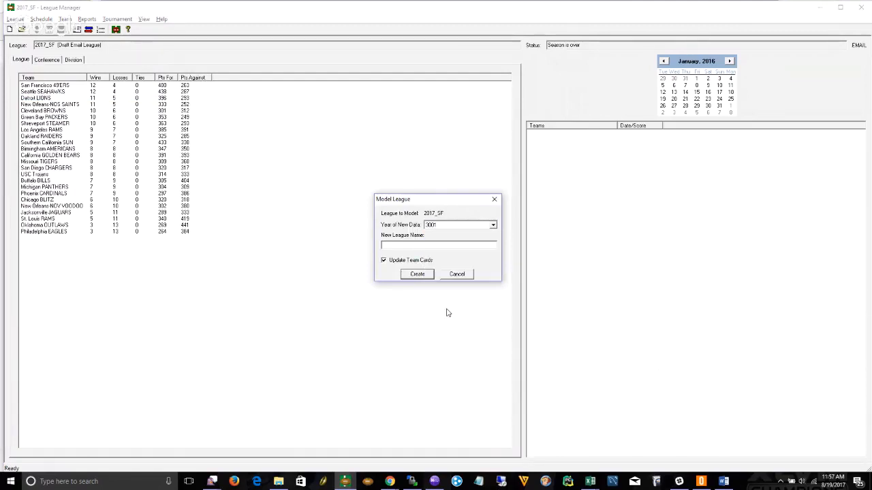
pyautogui.click(428, 243)
pyautogui.write('2018')
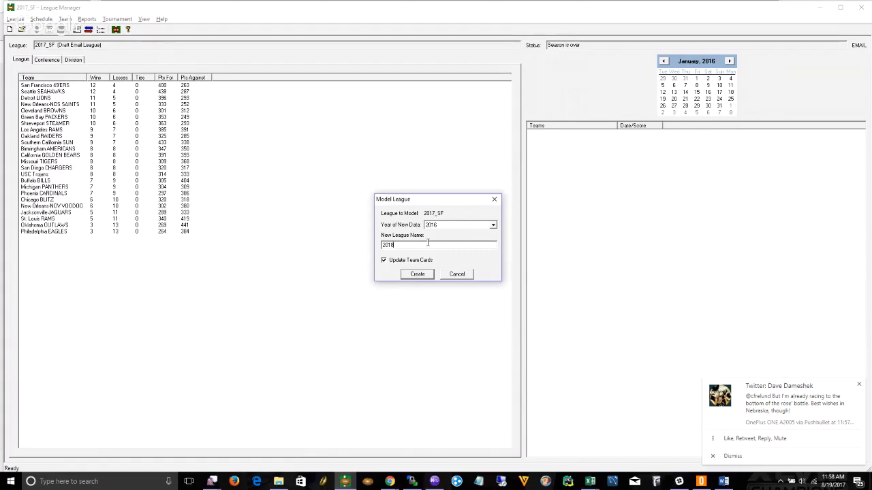
pyautogui.write('_SF')
pyautogui.click(420, 275)
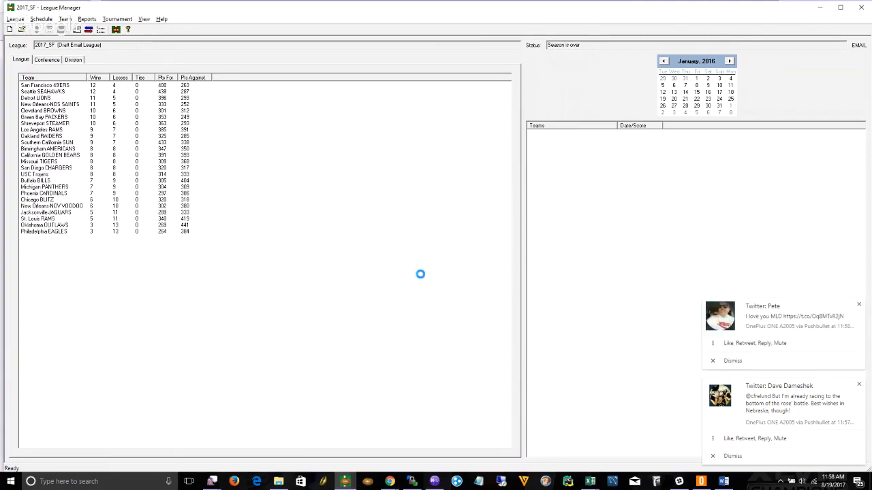
pyautogui.click(842, 361)
pyautogui.click(759, 456)
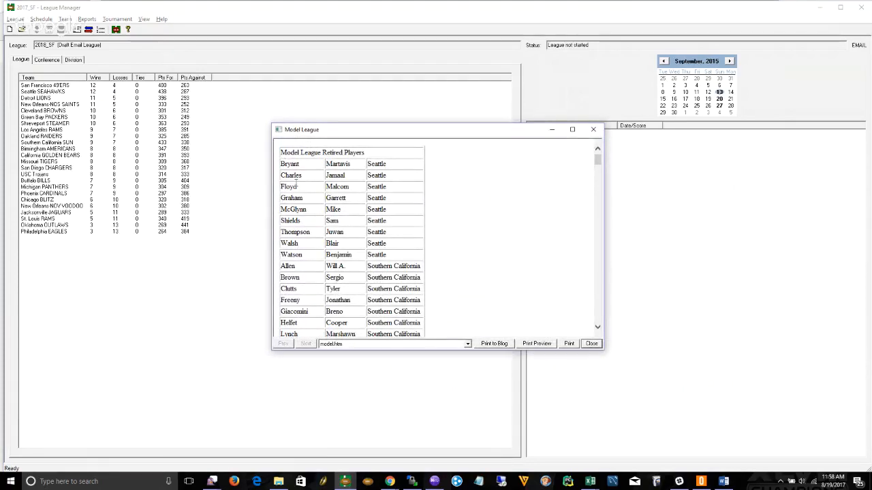
# Copy the full Model League Retired Players list into an untitled Notepad document, and close the report in League Manager.
pyautogui.moveTo(281, 153); pyautogui.dragTo(405, 455)
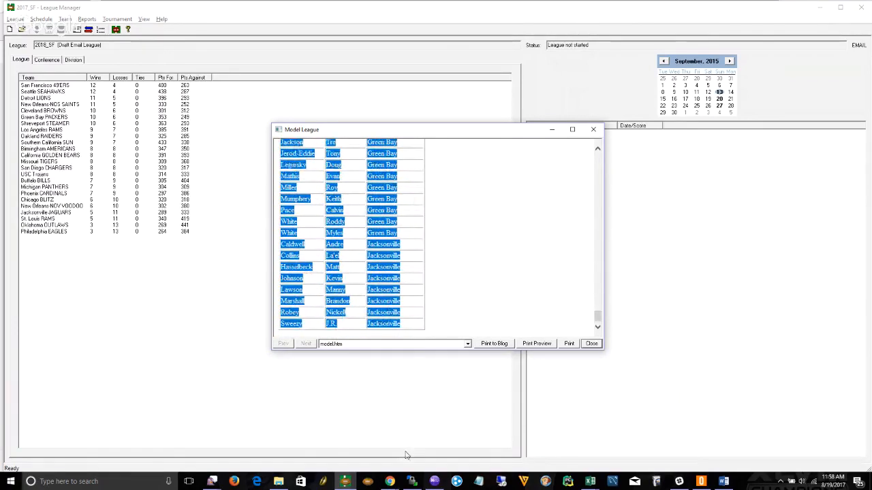
pyautogui.click(478, 482)
pyautogui.hotkey('ctrl', 'v')
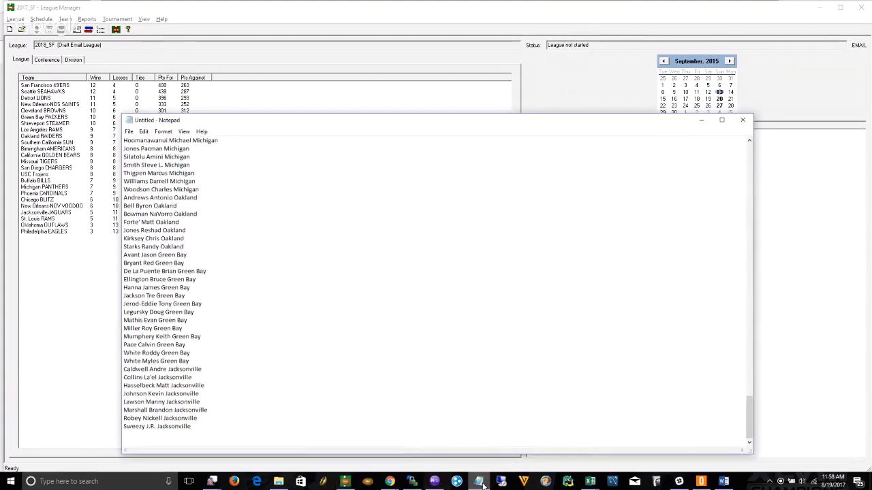
pyautogui.hotkey('alt', 'Tab')
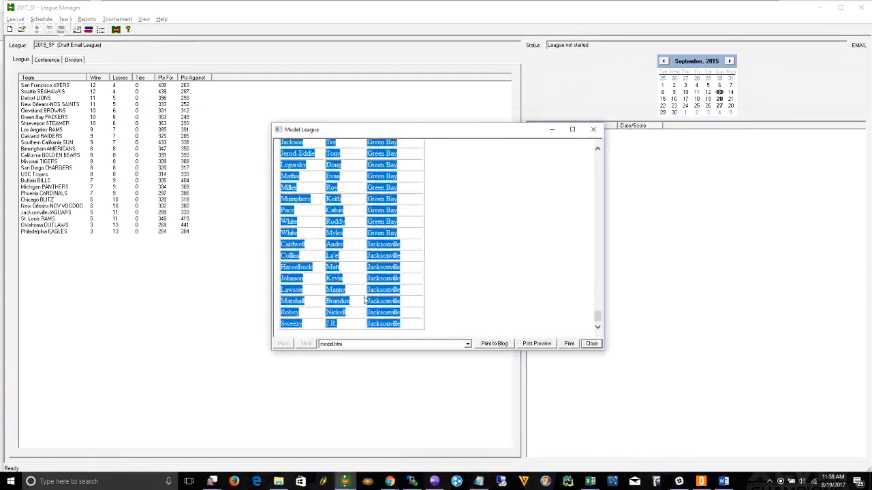
pyautogui.click(591, 344)
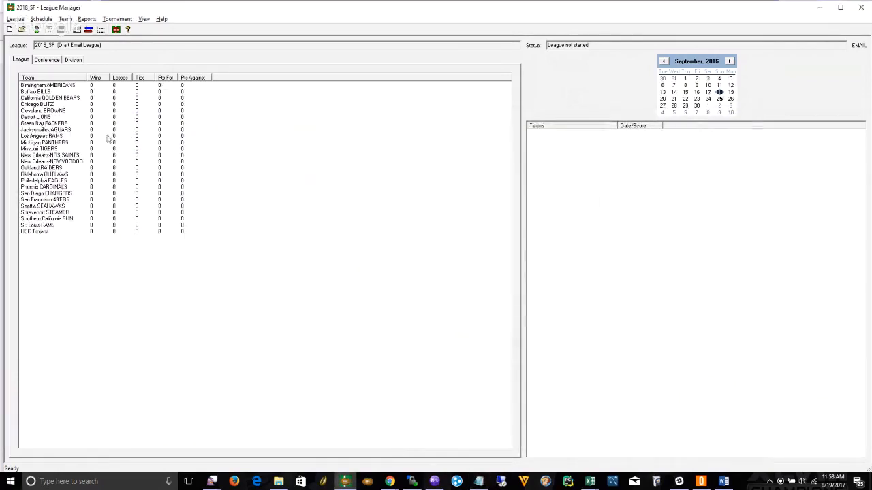
# Check the special teams, penalties and QB fumble rating assignments of the California Golden Bears.
pyautogui.click(38, 99)
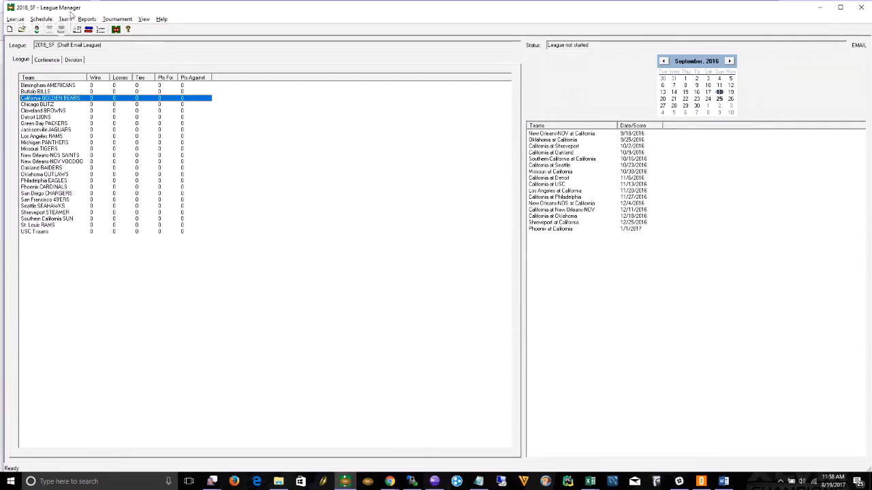
pyautogui.click(65, 19)
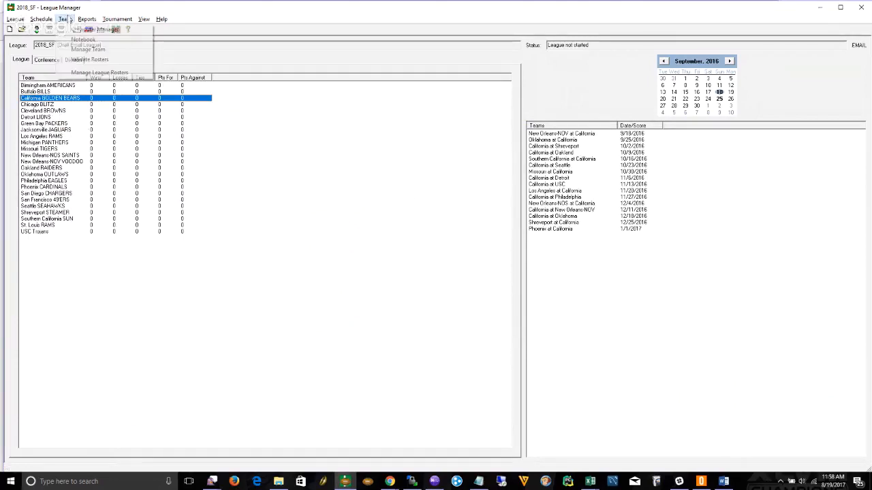
pyautogui.click(87, 50)
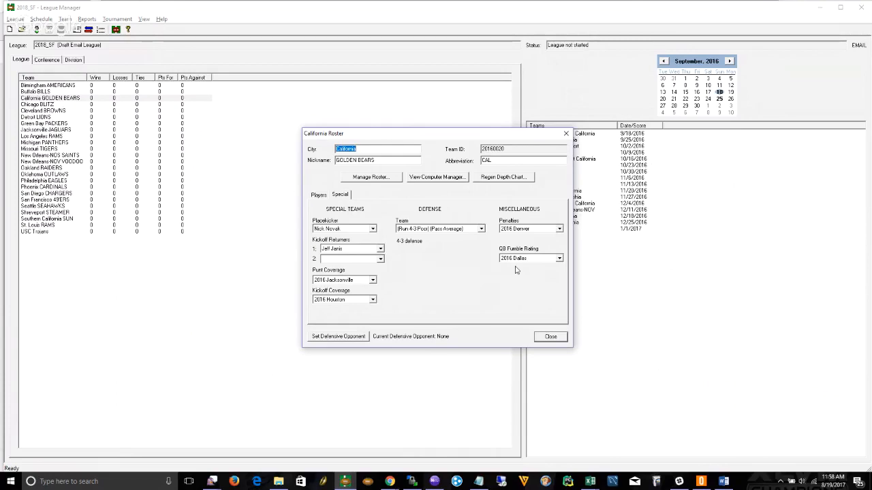
pyautogui.click(550, 337)
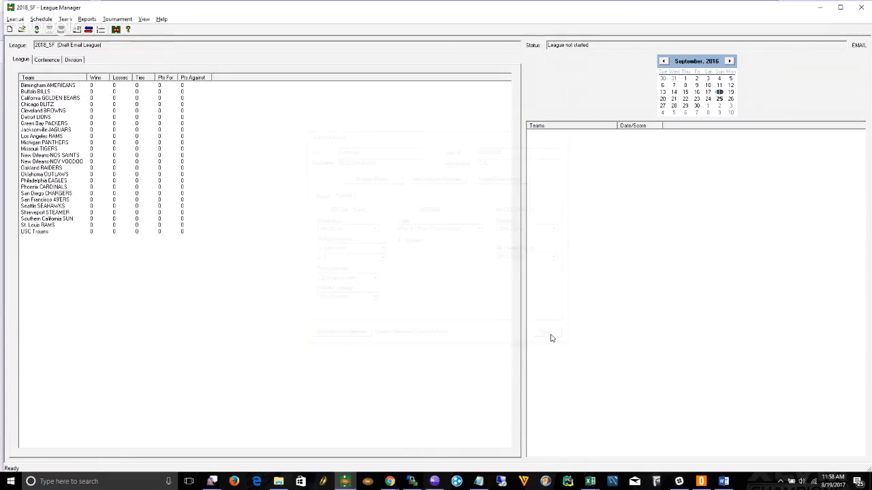
# Switch to the Notepad retired players list and highlight the Jones Pacman Michigan entry.
pyautogui.hotkey('alt', 'Tab')
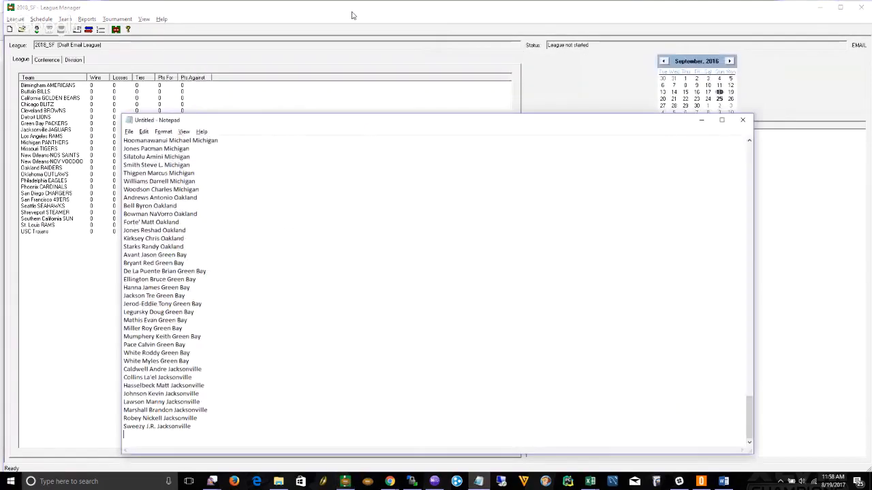
pyautogui.scroll(12, 234, 219)
pyautogui.click(234, 219)
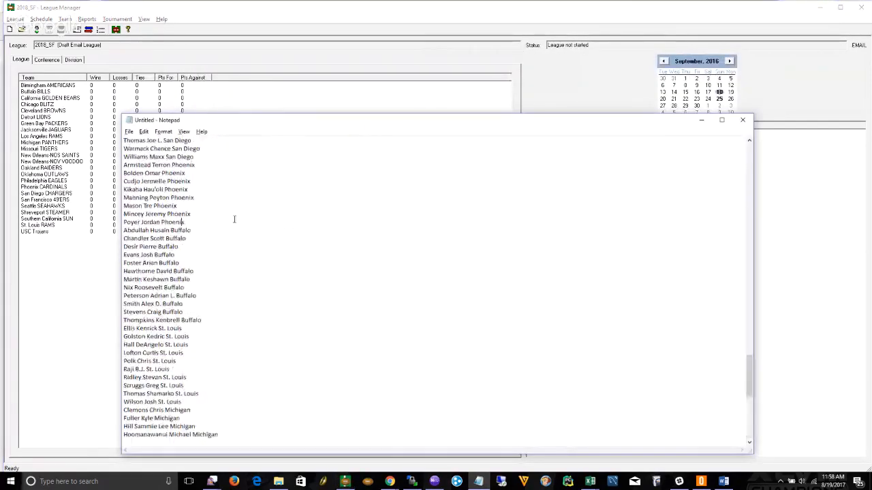
pyautogui.scroll(-12, 234, 219)
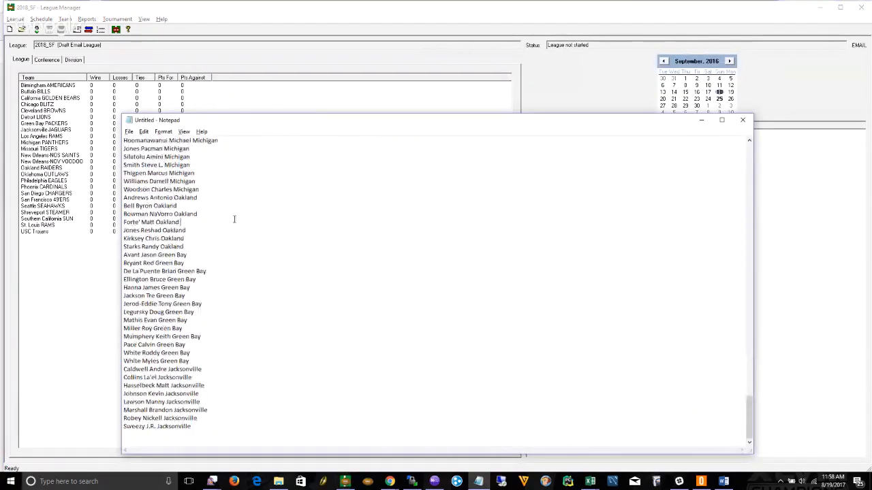
pyautogui.click(190, 149)
pyautogui.hotkey('shift', 'Home')
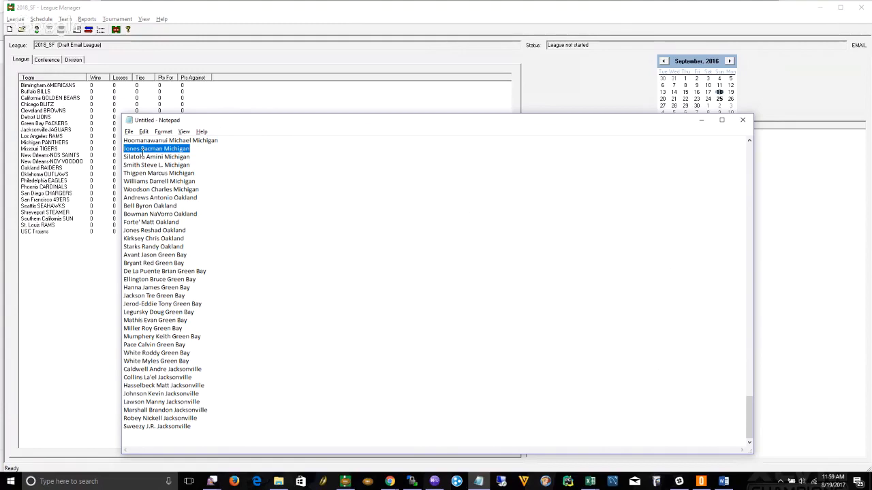
# Open Manage League Rosters for the Michigan PANTHERS in League Manager, filtered to Def Backs with free agents sorted ascending by player.
pyautogui.hotkey('alt', 'Tab')
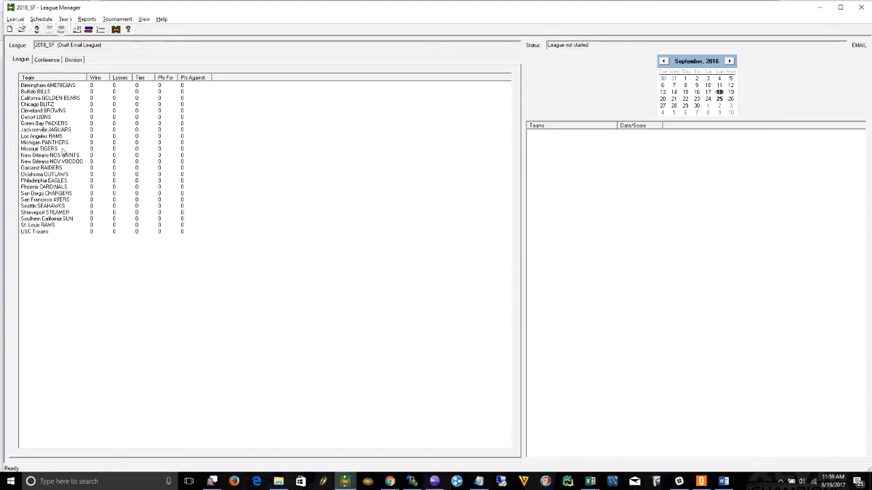
pyautogui.click(64, 143)
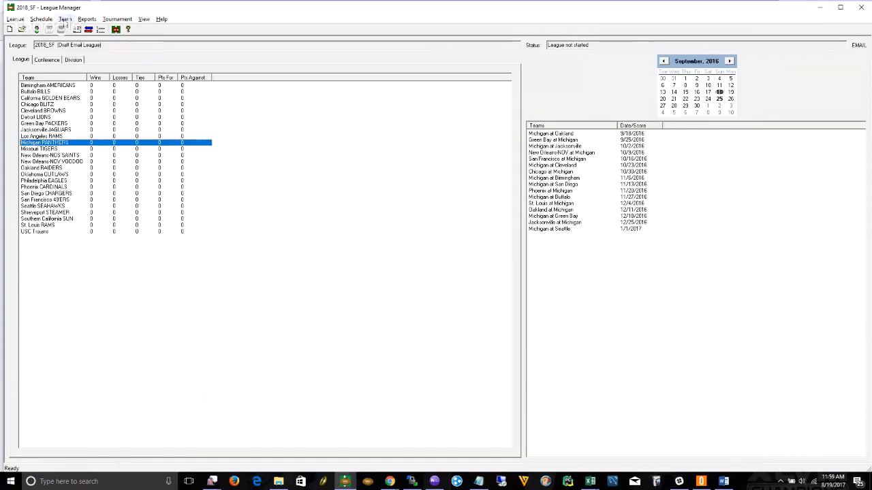
pyautogui.click(65, 19)
pyautogui.click(82, 72)
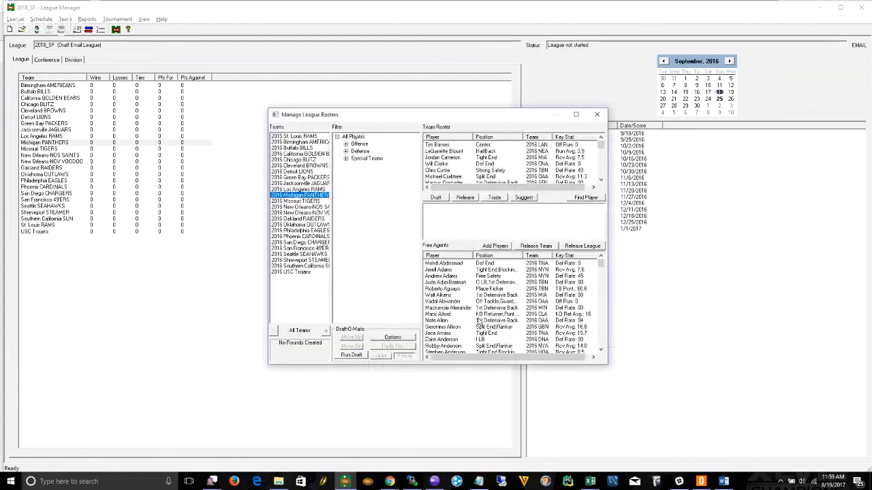
pyautogui.click(346, 151)
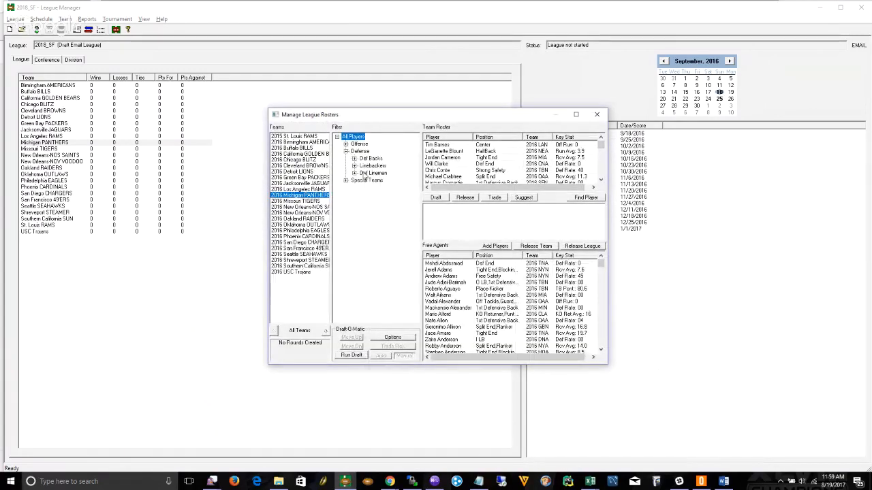
pyautogui.click(372, 159)
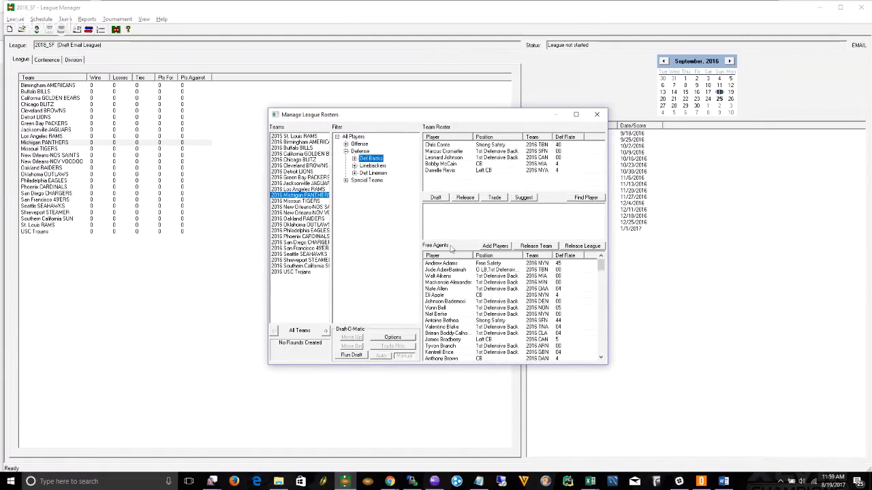
pyautogui.click(446, 257)
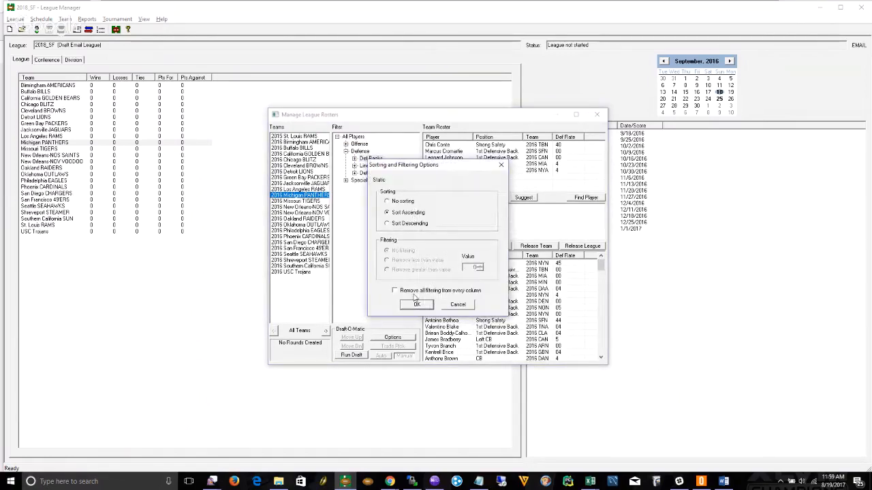
pyautogui.click(417, 306)
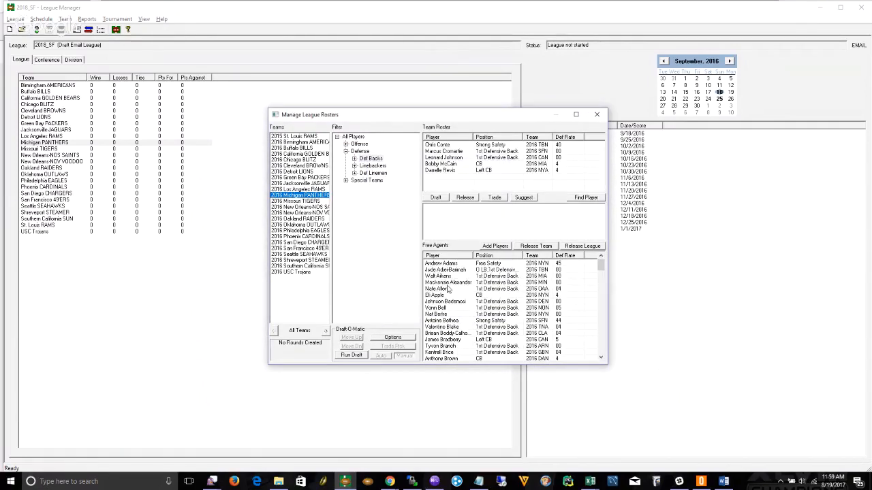
# Draft free agent Adam Jones, the Right CB from 2016 CNA, onto the Michigan PANTHERS roster.
pyautogui.click(448, 284)
pyautogui.press('pagedown')
pyautogui.press('pagedown')
pyautogui.press('pagedown')
pyautogui.press('pagedown')
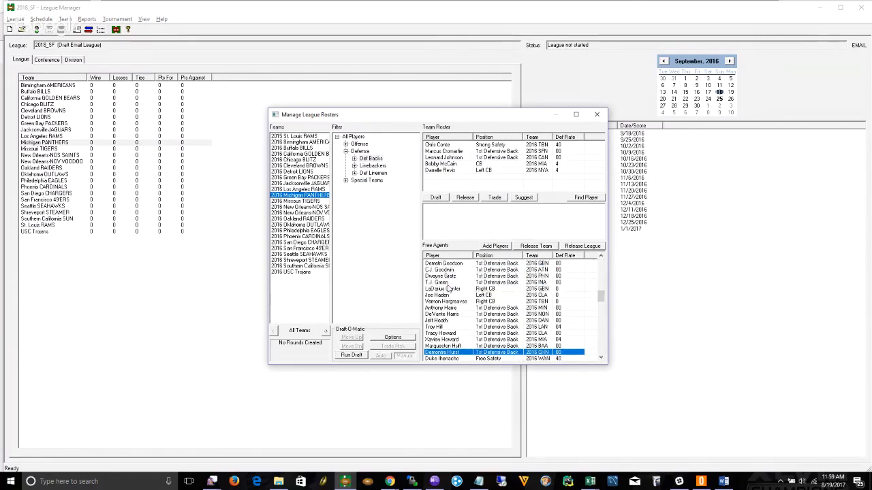
pyautogui.press('pagedown')
pyautogui.press('pageup')
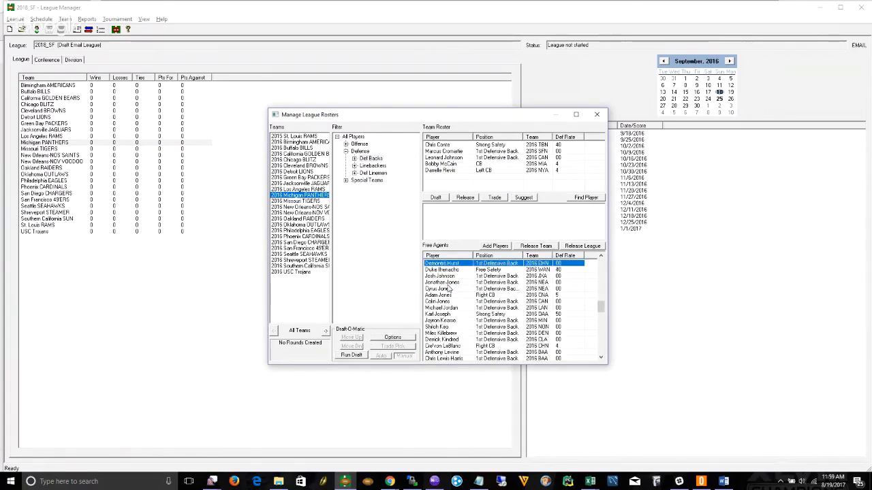
pyautogui.press('Down')
pyautogui.press('Down')
pyautogui.press('Down')
pyautogui.press('Down')
pyautogui.press('Down')
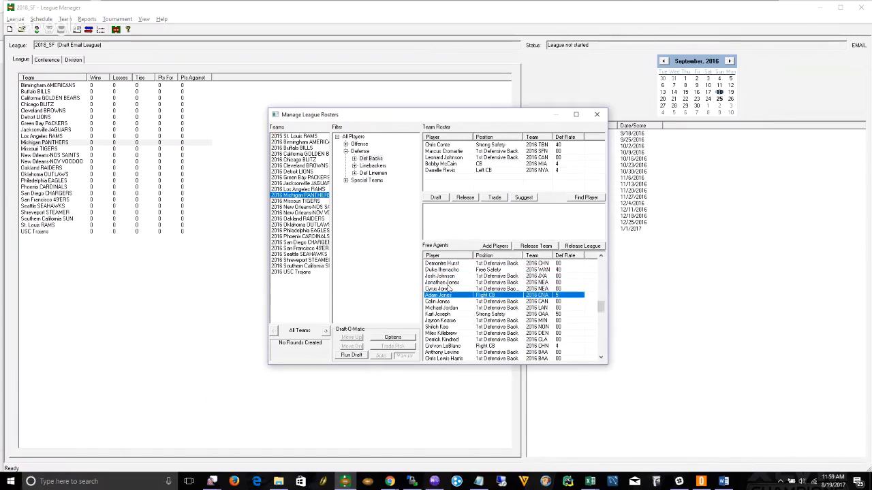
pyautogui.click(436, 197)
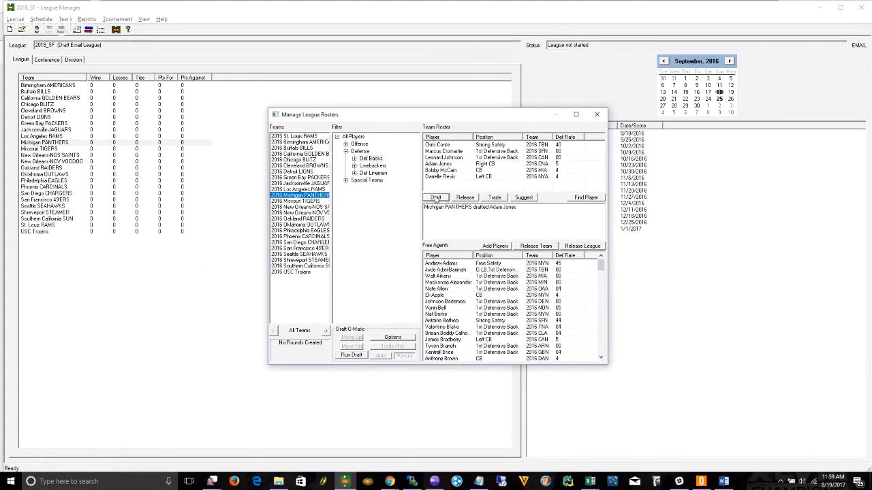
# Return to the Notepad retired players list and highlight the Robey Nickell Jacksonville entry.
pyautogui.hotkey('alt', 'Tab')
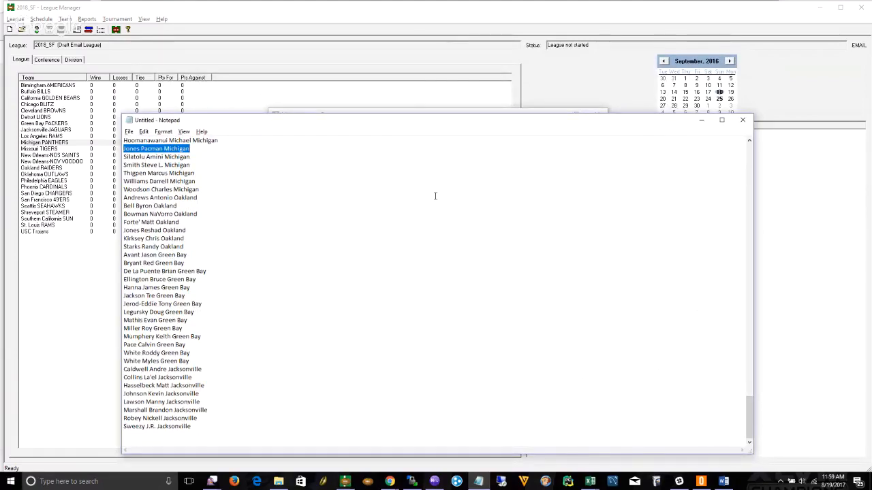
pyautogui.click(225, 412)
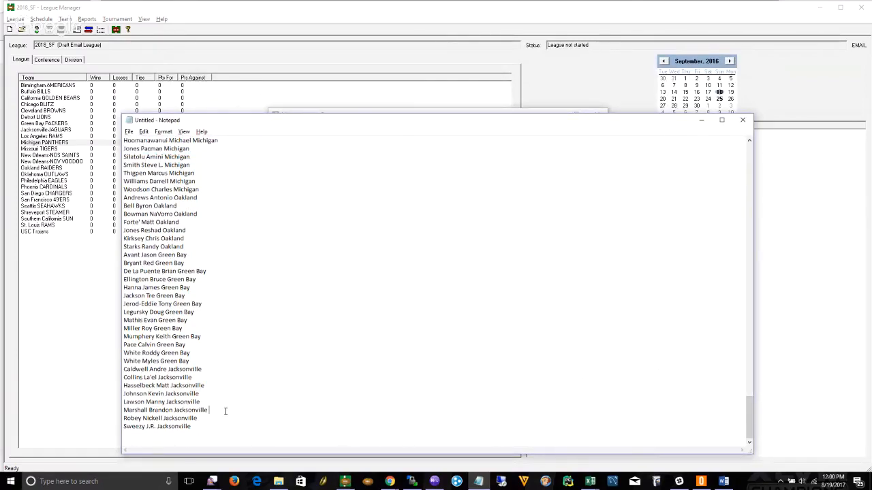
pyautogui.click(210, 419)
pyautogui.hotkey('shift', 'Home')
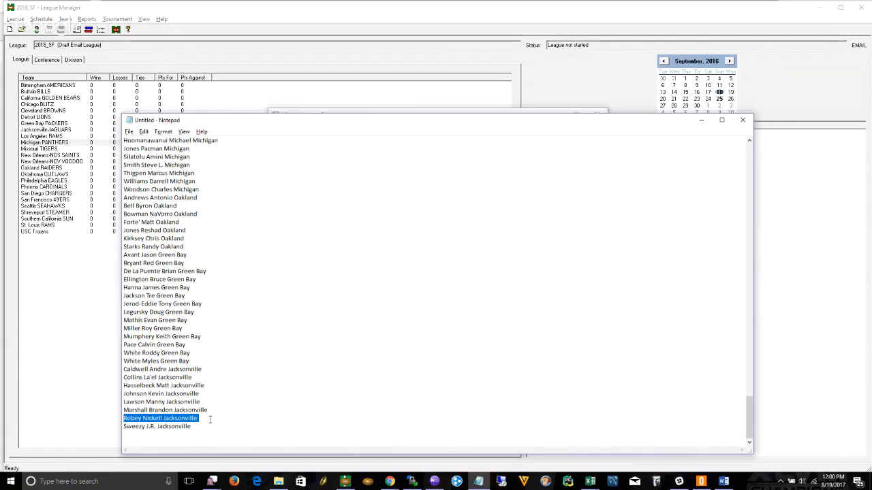
# Draft free agent cornerback Nickell Robey-Coleman onto the Jacksonville JAGUARS roster in League Manager, checking his name against the Notepad list.
pyautogui.hotkey('alt', 'Tab')
pyautogui.click(300, 183)
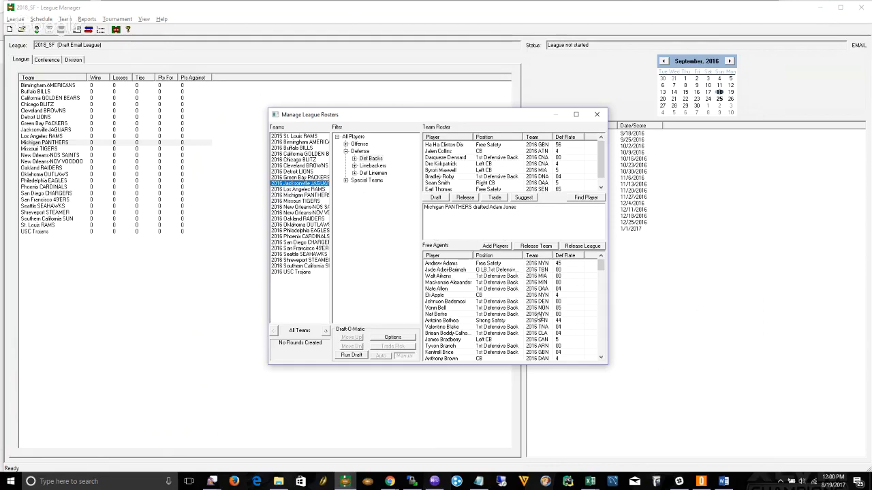
pyautogui.moveTo(602, 266); pyautogui.dragTo(602, 330)
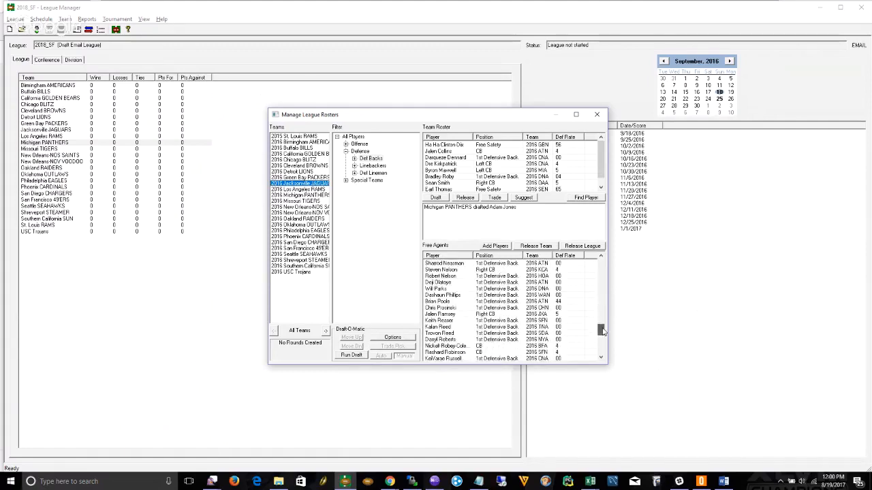
pyautogui.click(456, 346)
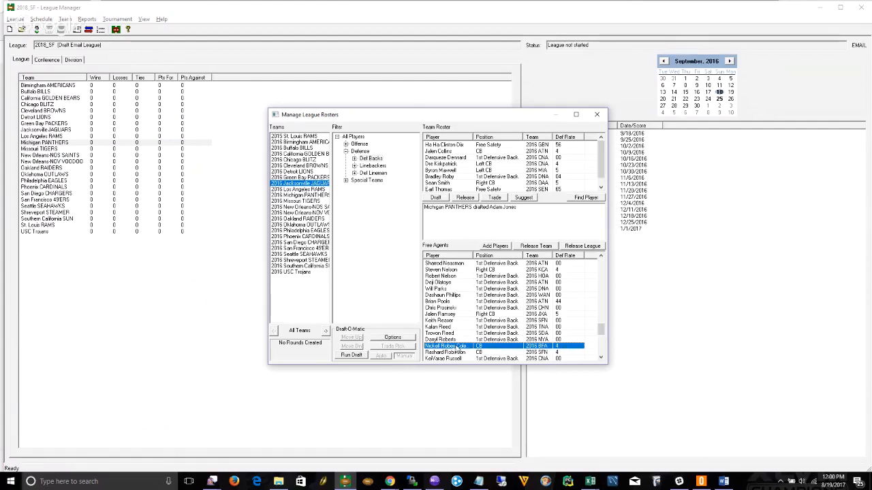
pyautogui.hotkey('alt', 'Tab')
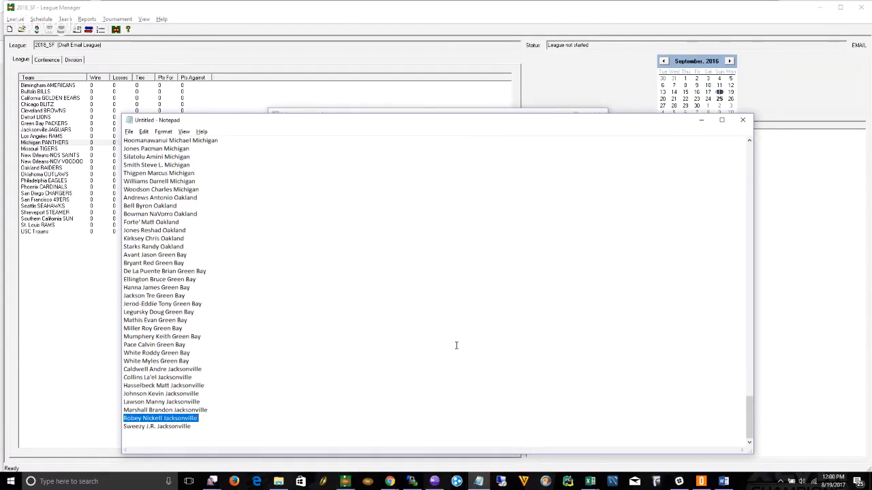
pyautogui.hotkey('alt', 'Tab')
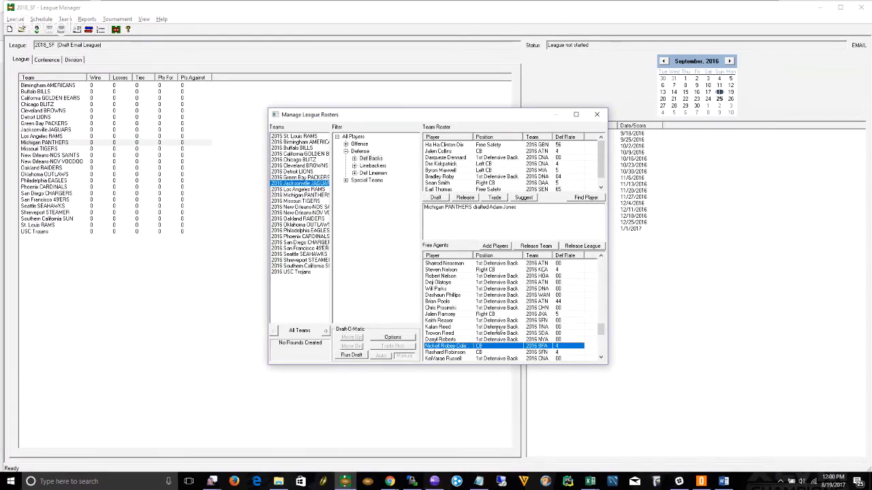
pyautogui.click(437, 198)
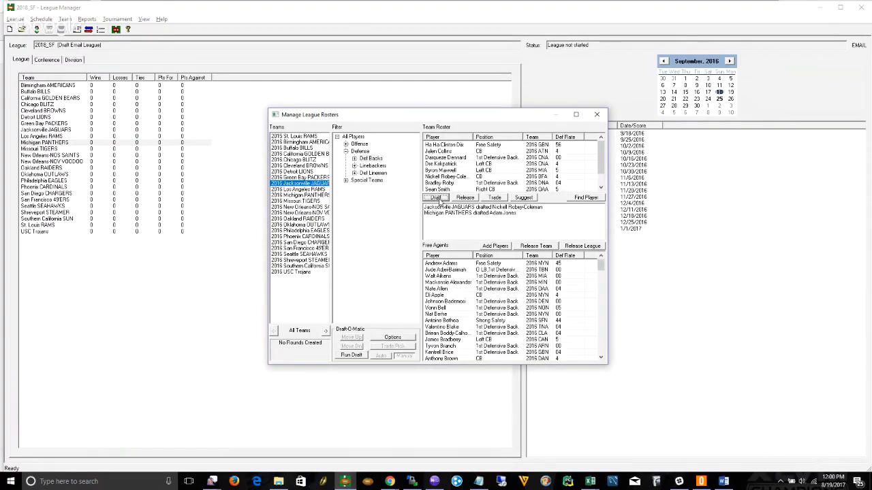
pyautogui.click(489, 178)
# Switch to the Strat-O-Matic Football forum in Chrome, search for "Johnson, Charles" and open the July 26 "RATINGS FILE ERRORS OR POTENTIAL ERRORS" reply.
pyautogui.hotkey('alt', 'Tab')
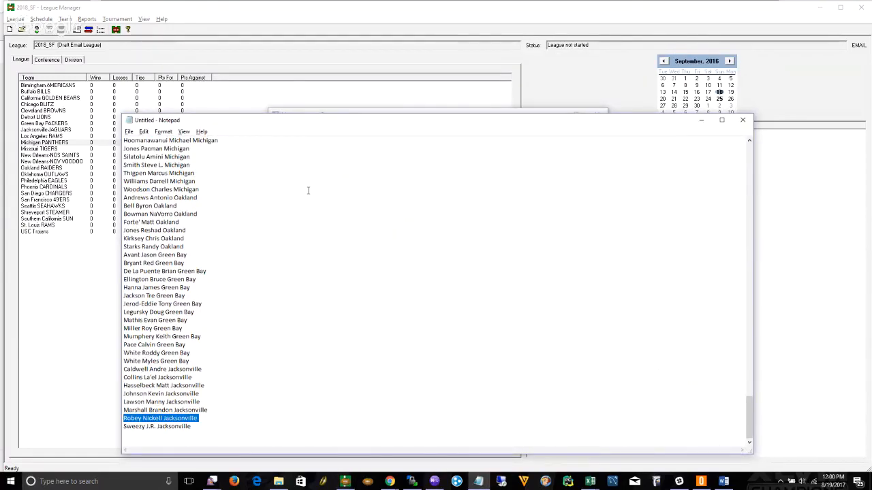
pyautogui.hotkey('alt', 'Tab')
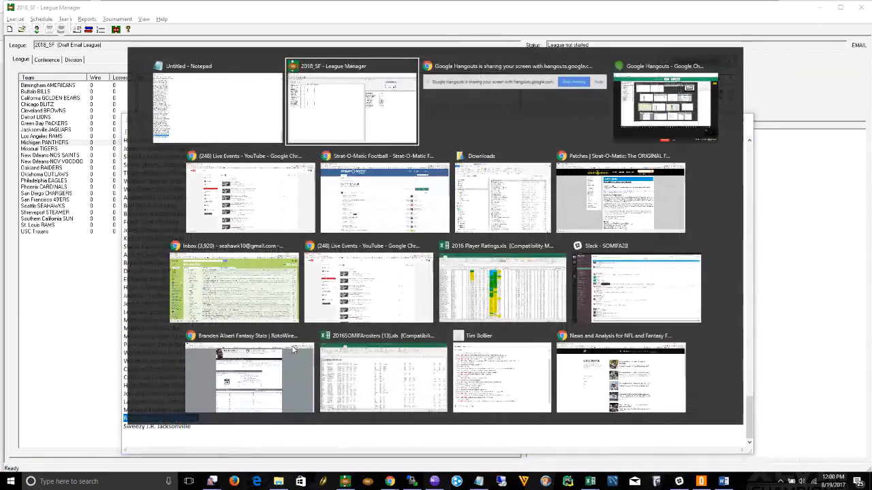
pyautogui.press('Tab')
pyautogui.press('Tab')
pyautogui.press('Tab')
pyautogui.press('Tab')
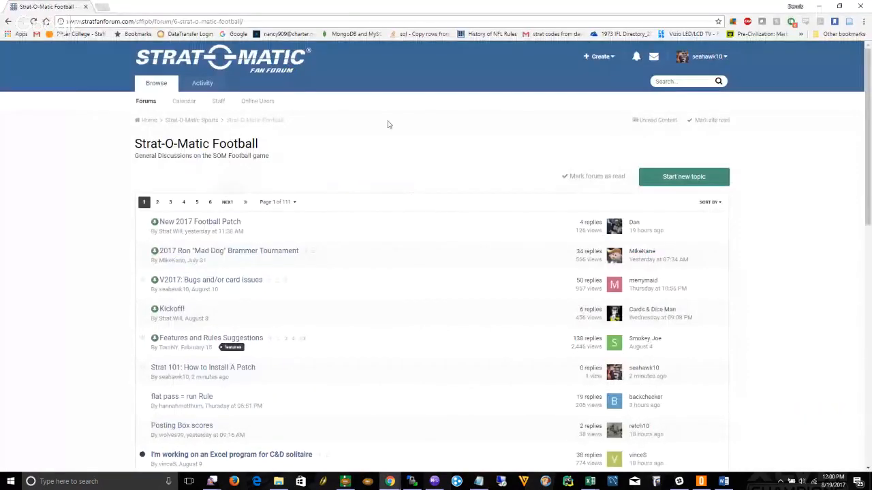
pyautogui.click(680, 81)
pyautogui.write('J')
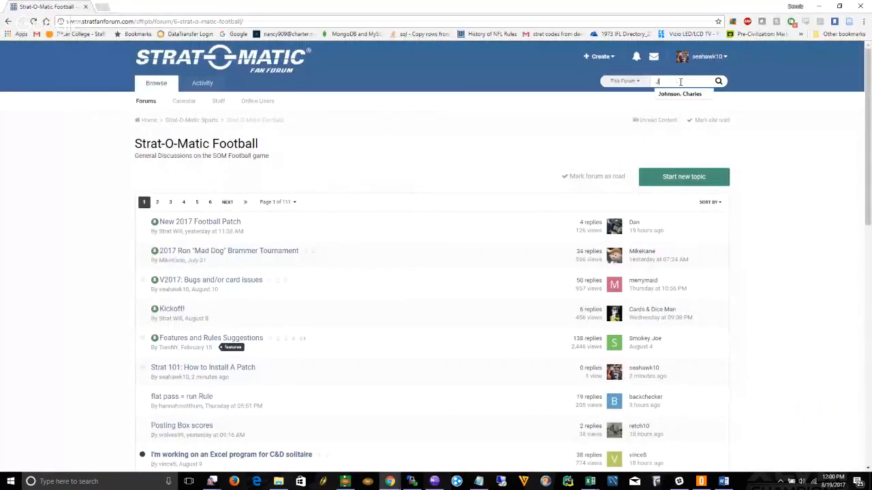
pyautogui.write('ohn')
pyautogui.press('Down')
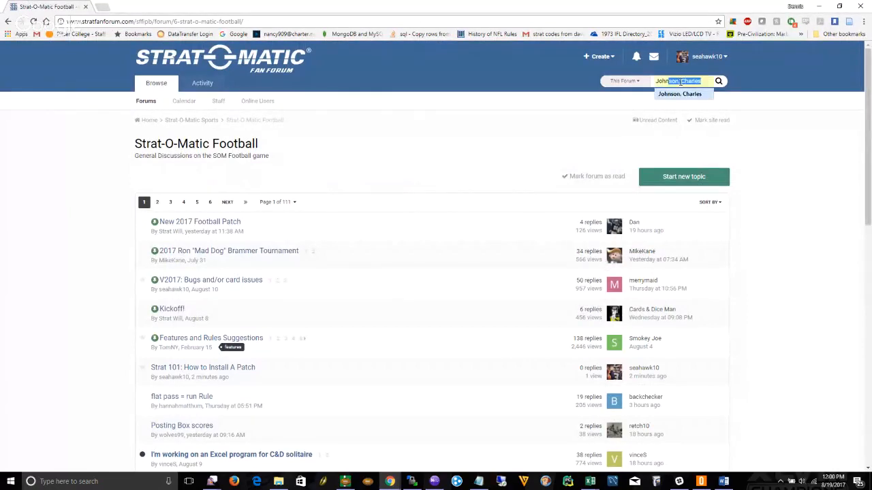
pyautogui.press('Return')
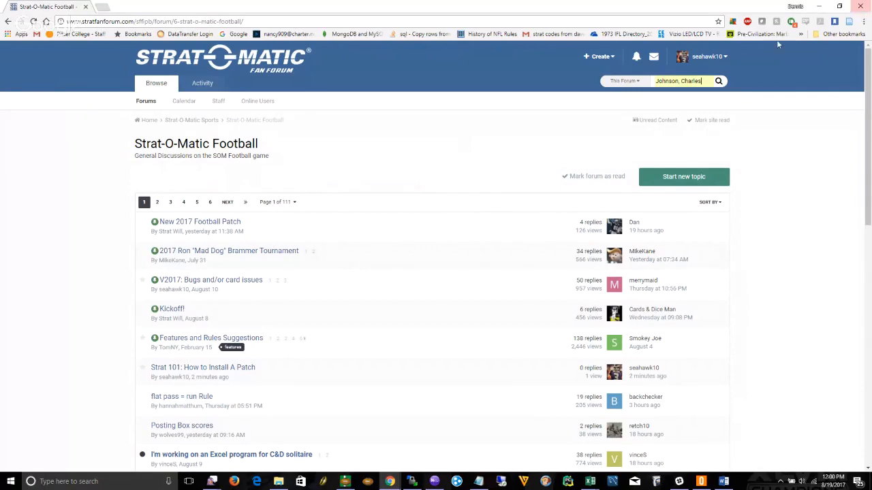
pyautogui.click(724, 81)
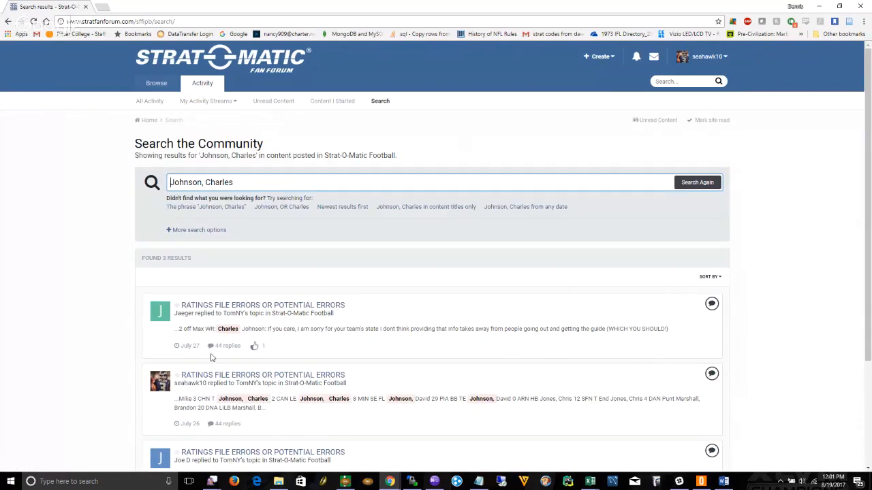
pyautogui.click(215, 375)
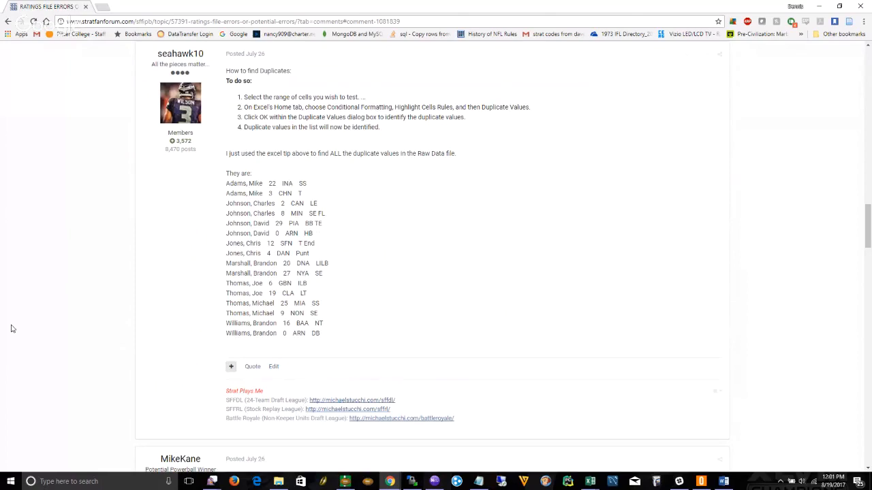
# Return to the Notepad retired players list and locate the Marshall Brandon Jacksonville entry.
pyautogui.hotkey('alt', 'Tab')
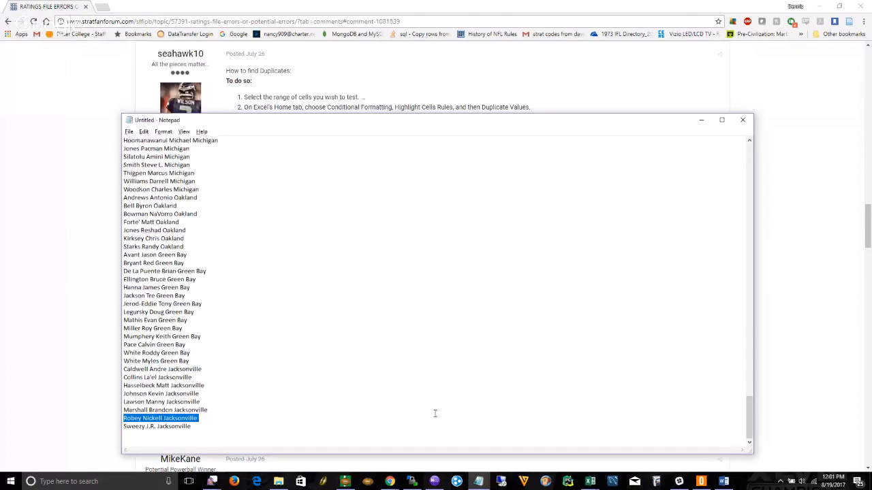
pyautogui.press('pageup')
pyautogui.press('pagedown')
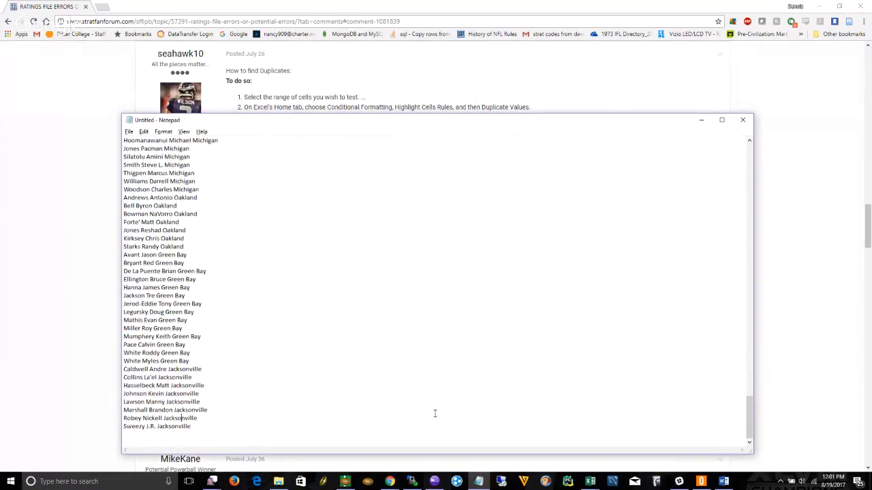
pyautogui.doubleClick(216, 415)
pyautogui.click(216, 409)
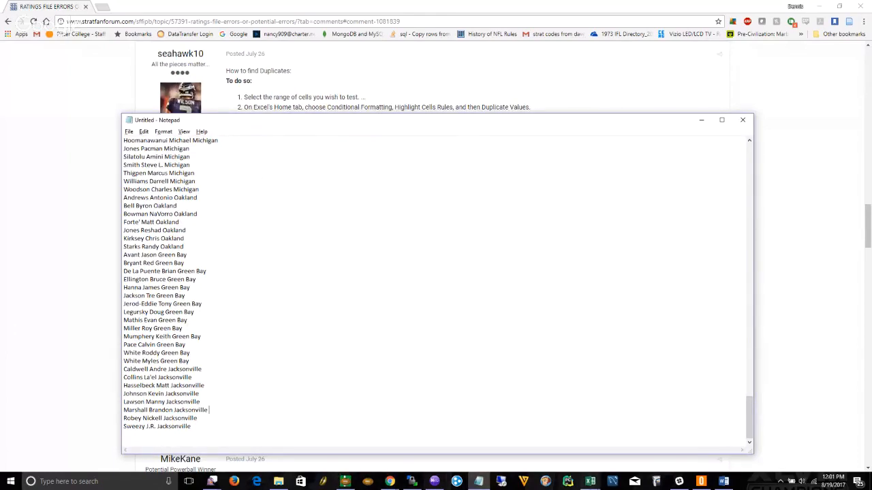
# Switch to Excel and browse for a workbook in the Box Sync > League Spreadsheets folder.
pyautogui.moveTo(595, 486)
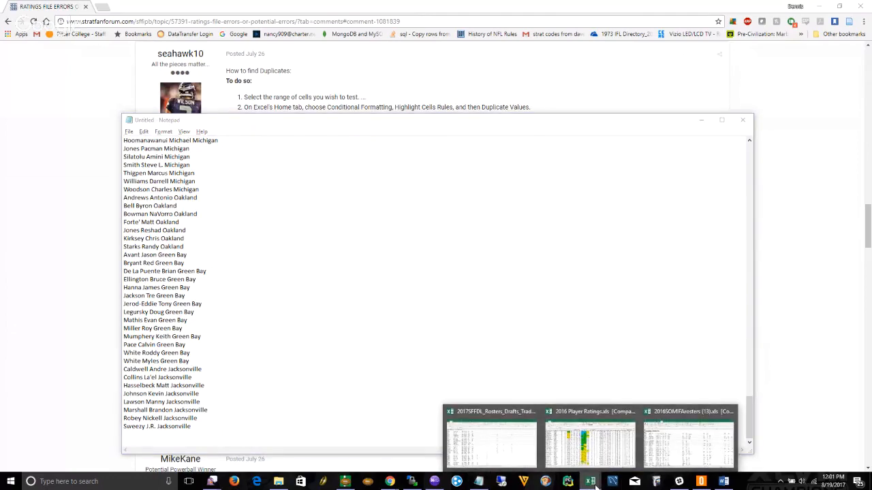
pyautogui.click(499, 459)
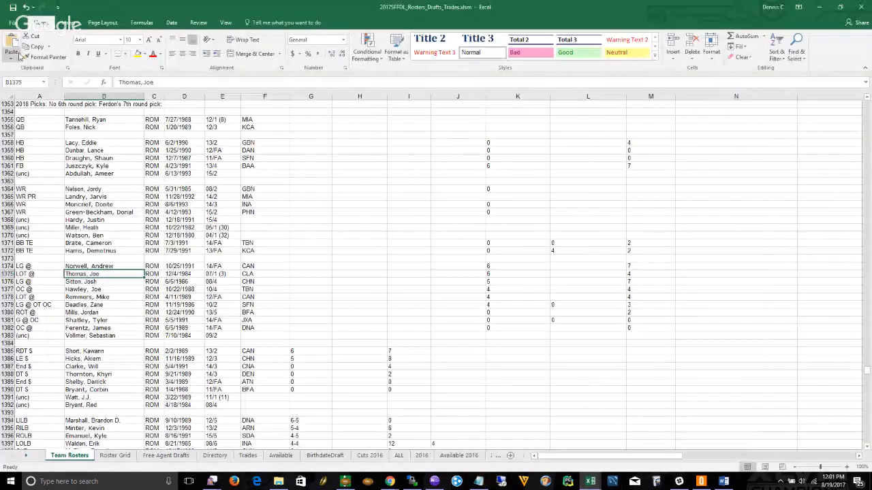
pyautogui.click(15, 23)
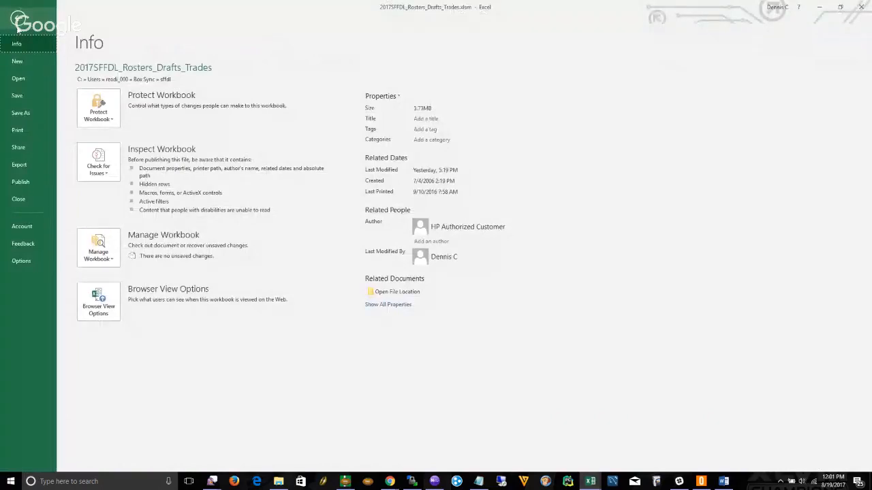
pyautogui.click(15, 79)
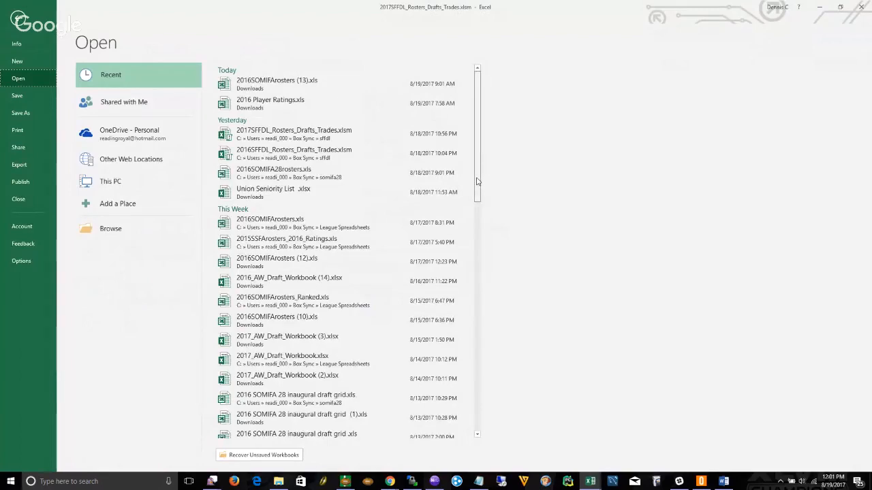
pyautogui.moveTo(477, 180); pyautogui.dragTo(469, 282)
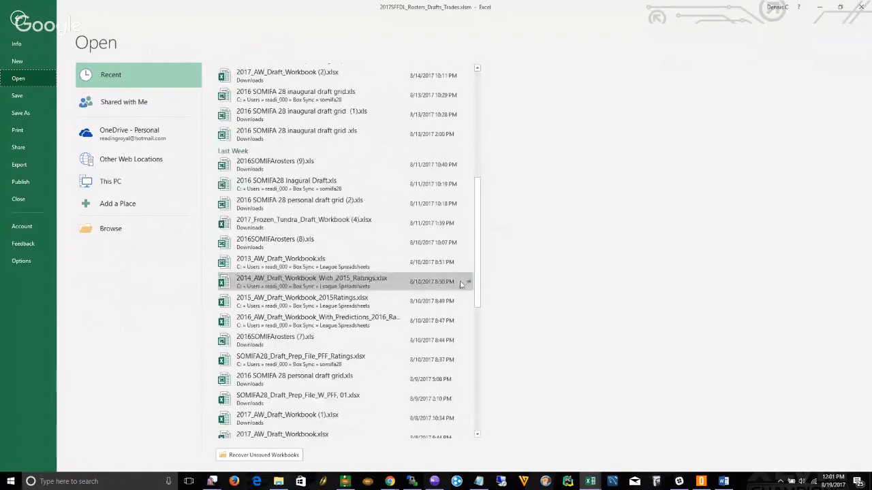
pyautogui.click(103, 228)
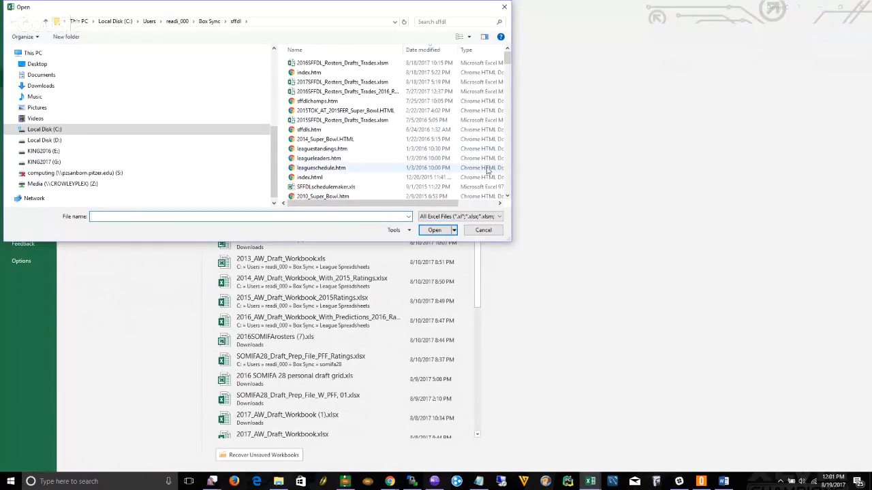
pyautogui.click(209, 21)
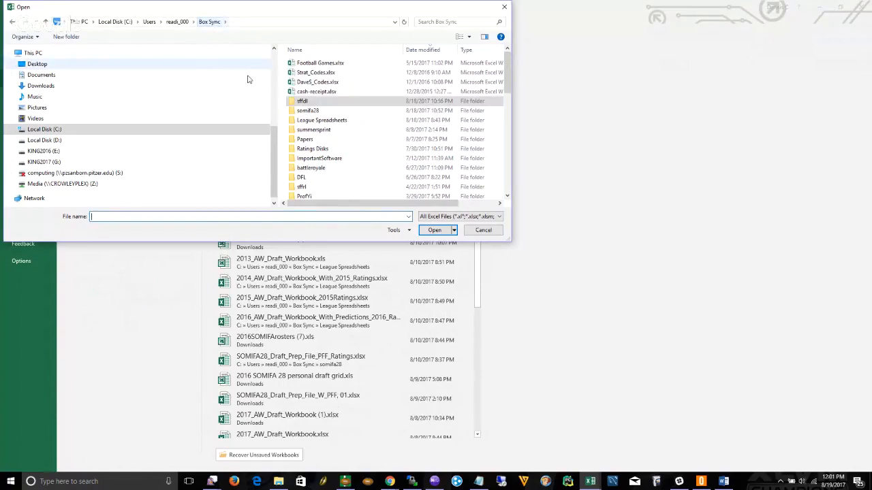
pyautogui.doubleClick(332, 120)
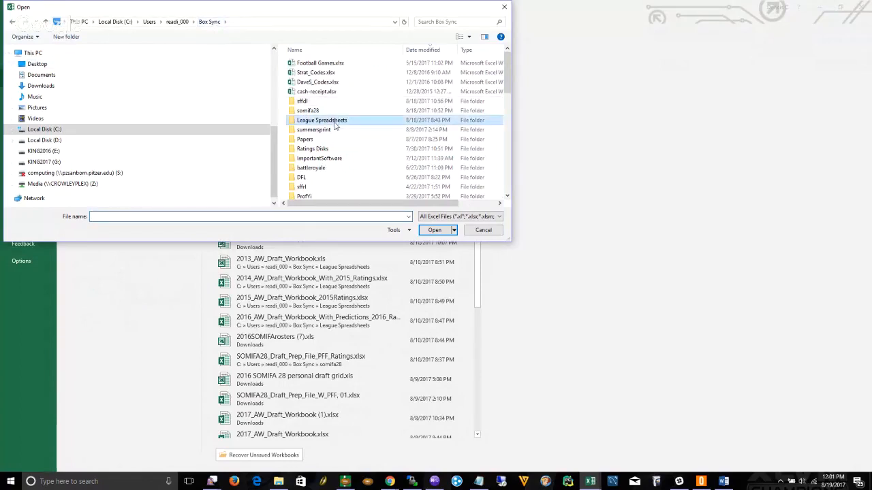
# Search the folder for "SF*" and then "Spring", and open 2017_SF_Draft_Workbook_2016_Ratings.xlsx.
pyautogui.click(426, 24)
pyautogui.write('SF*')
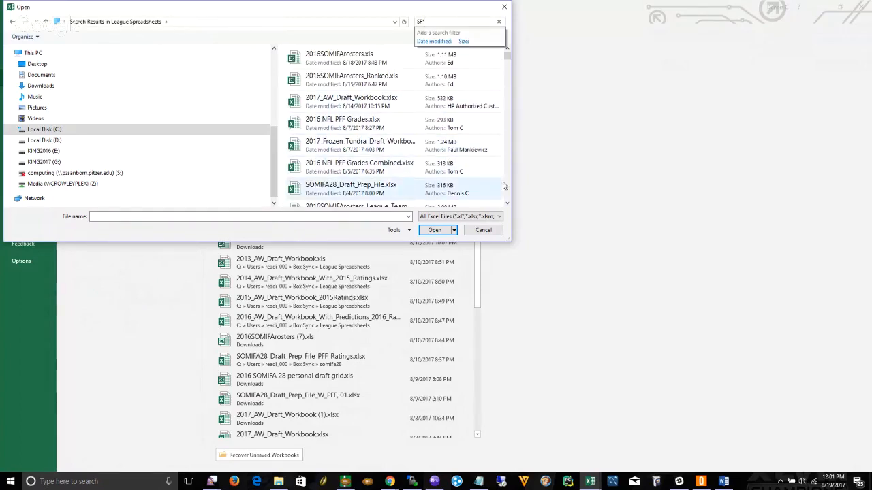
pyautogui.scroll(-4, 395, 123)
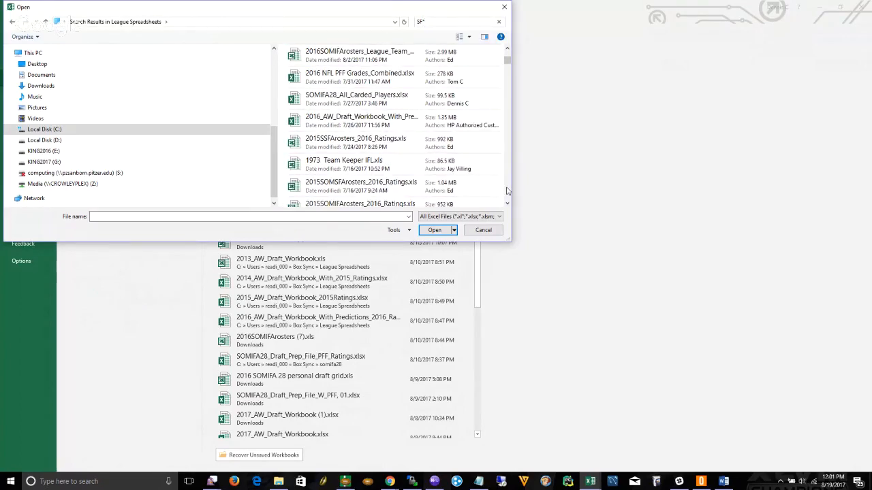
pyautogui.press('BackSpace')
pyautogui.write('pring')
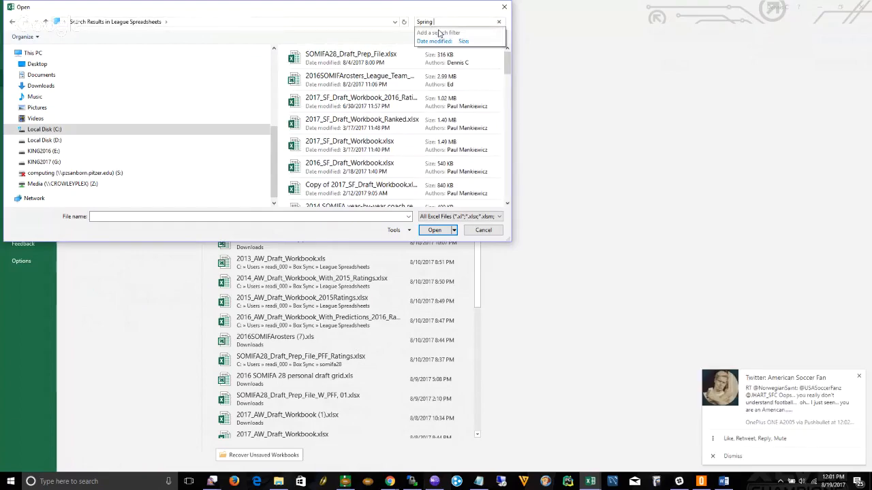
pyautogui.click(377, 111)
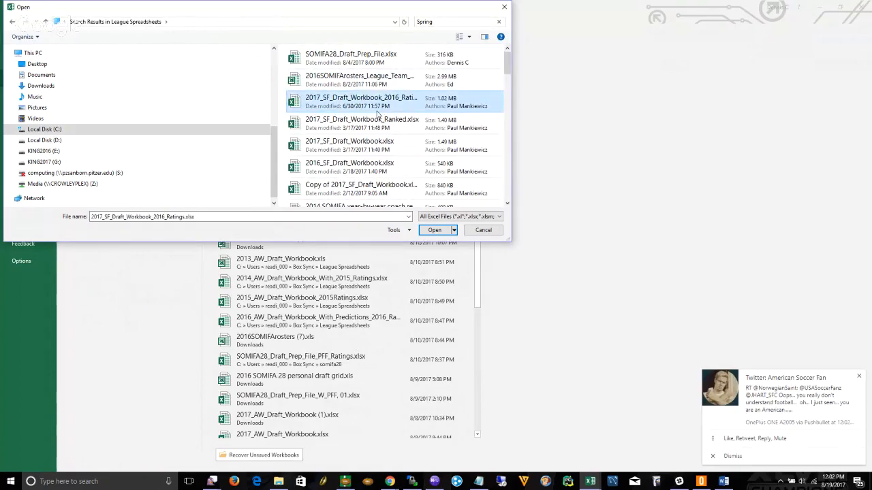
pyautogui.doubleClick(377, 113)
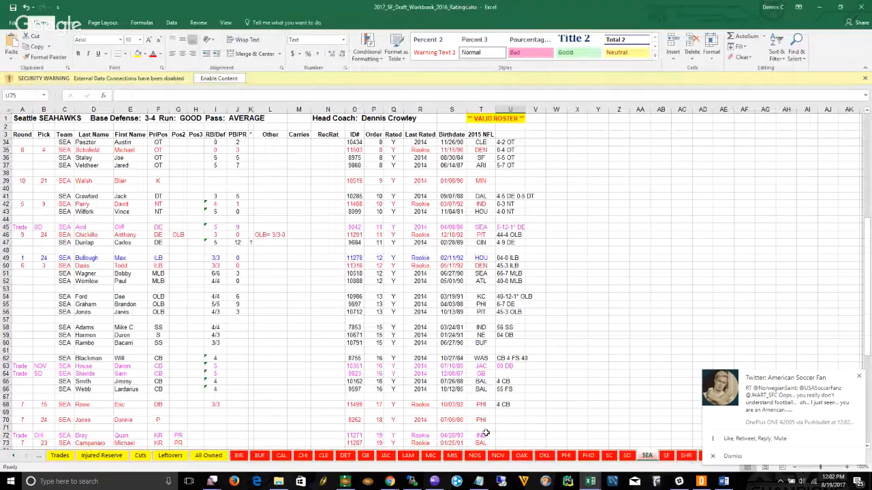
# Recheck the Marshall entry in Notepad, then locate Brandon M. Marshall's position on the workbook's JAC sheet.
pyautogui.hotkey('alt', 'Tab')
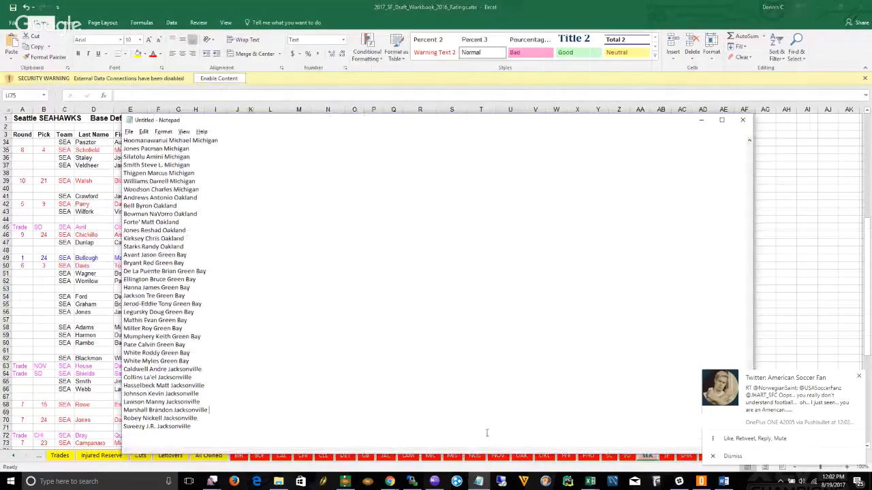
pyautogui.hotkey('alt', 'Tab')
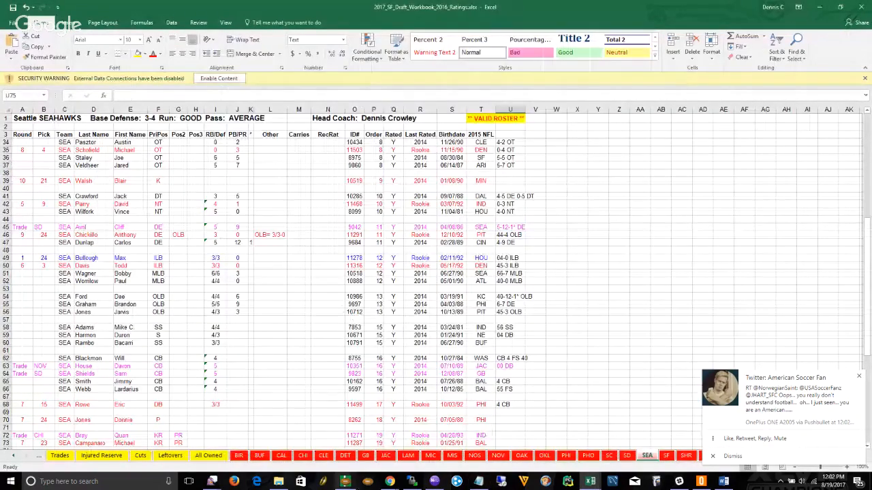
pyautogui.click(386, 456)
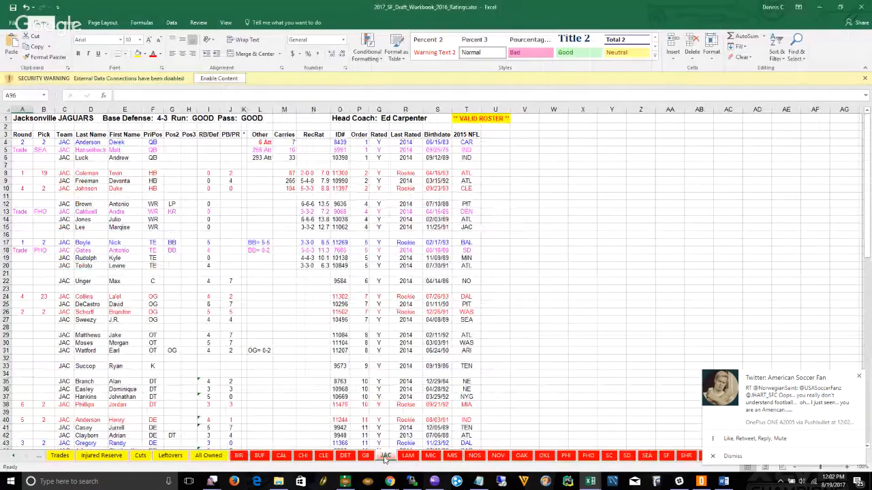
pyautogui.hotkey('ctrl', 'Home')
pyautogui.press('pagedown')
pyautogui.press('Up')
pyautogui.press('Up')
pyautogui.press('Up')
pyautogui.press('Up')
pyautogui.press('Up')
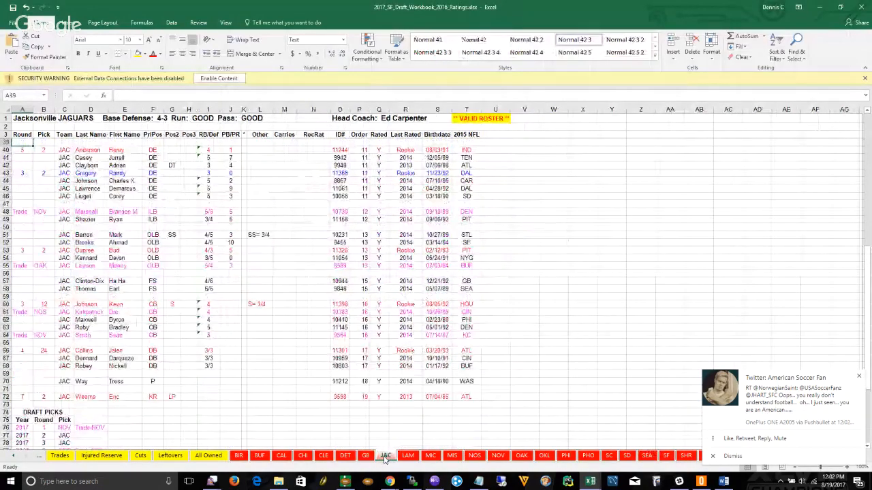
pyautogui.click(150, 211)
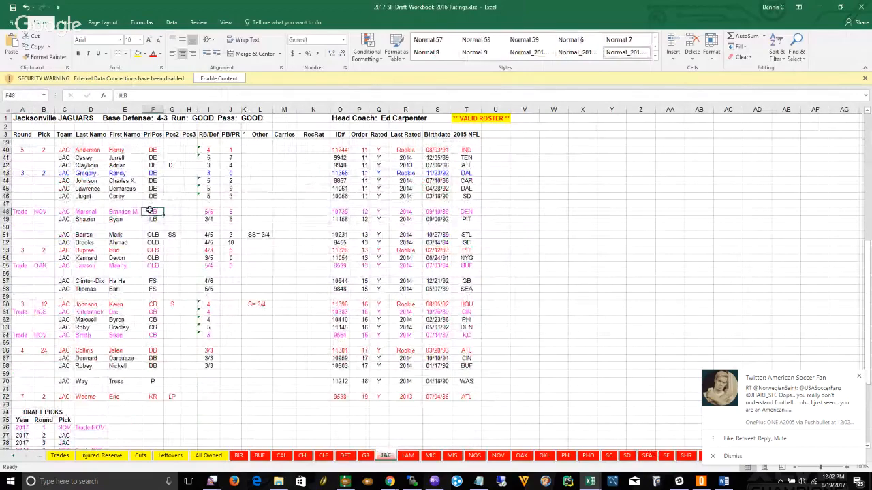
# Switch to League Manager, filter the Jacksonville JAGUARS roster to Linebackers and look for Brandon Marshall among the free agents.
pyautogui.hotkey('alt', 'Tab')
pyautogui.hotkey('alt', 'Tab')
pyautogui.hotkey('alt', 'Tab')
pyautogui.hotkey('alt', 'Tab')
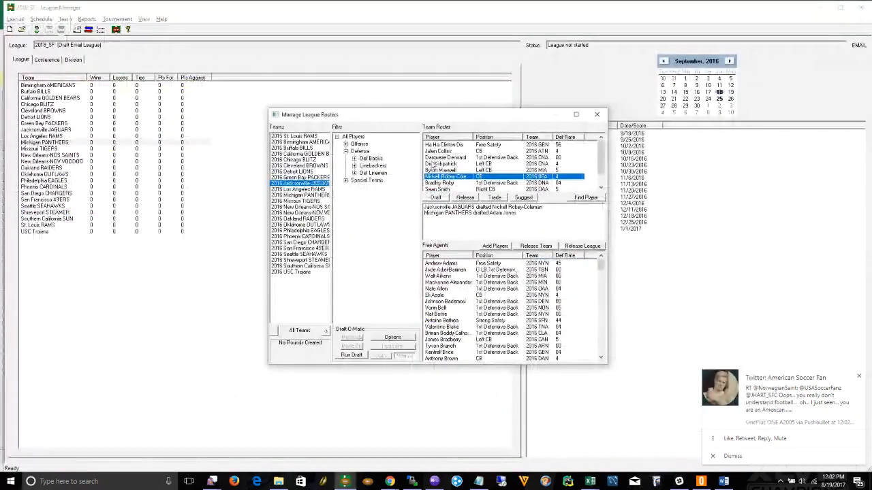
pyautogui.click(371, 166)
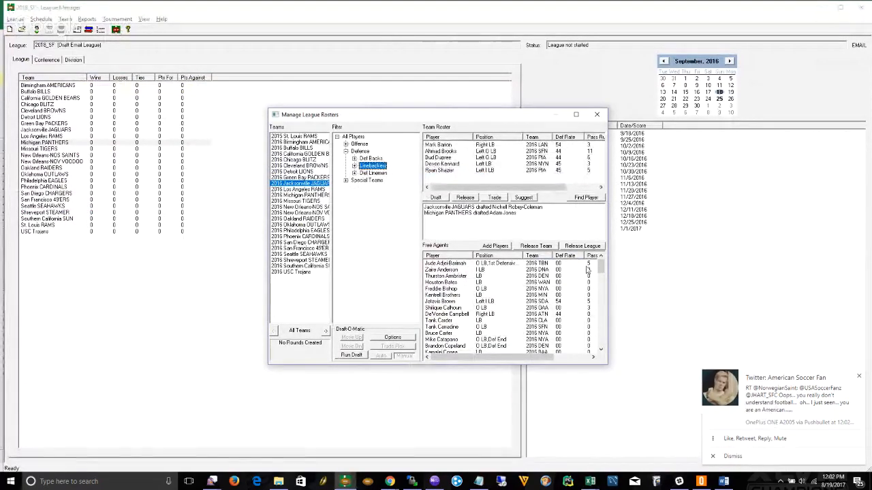
pyautogui.moveTo(601, 269); pyautogui.dragTo(603, 320)
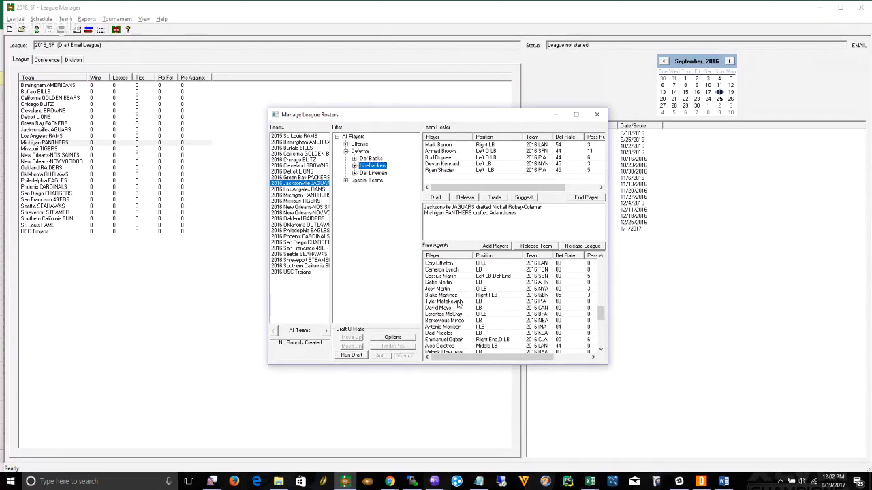
# Return to the Excel draft workbook and open its All Owned sheet.
pyautogui.hotkey('alt', 'Tab')
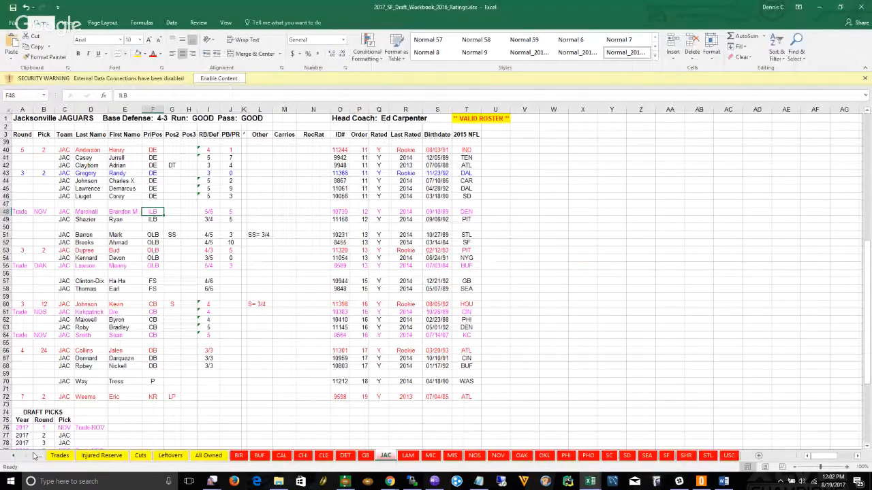
pyautogui.click(18, 460)
pyautogui.click(18, 460)
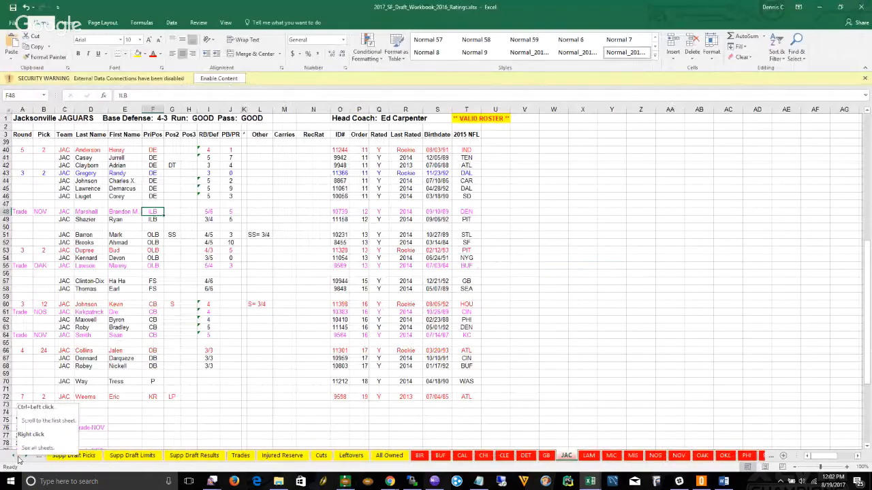
pyautogui.click(19, 460)
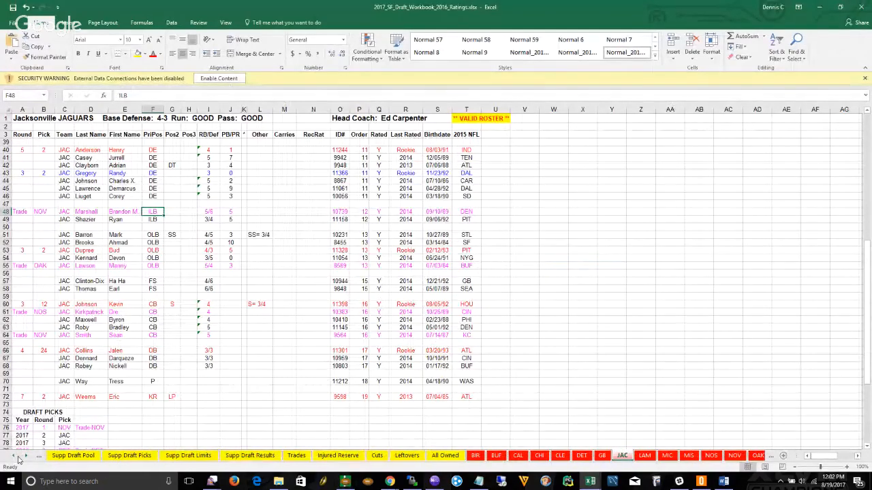
pyautogui.click(19, 459)
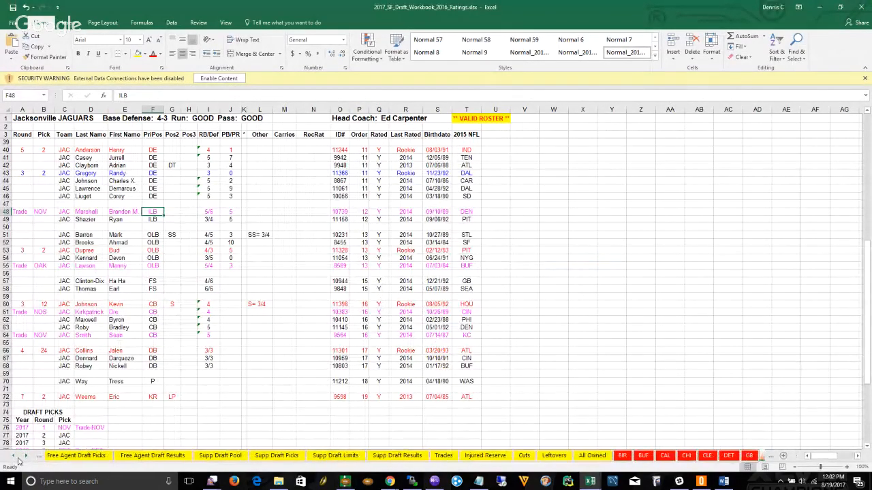
pyautogui.click(19, 460)
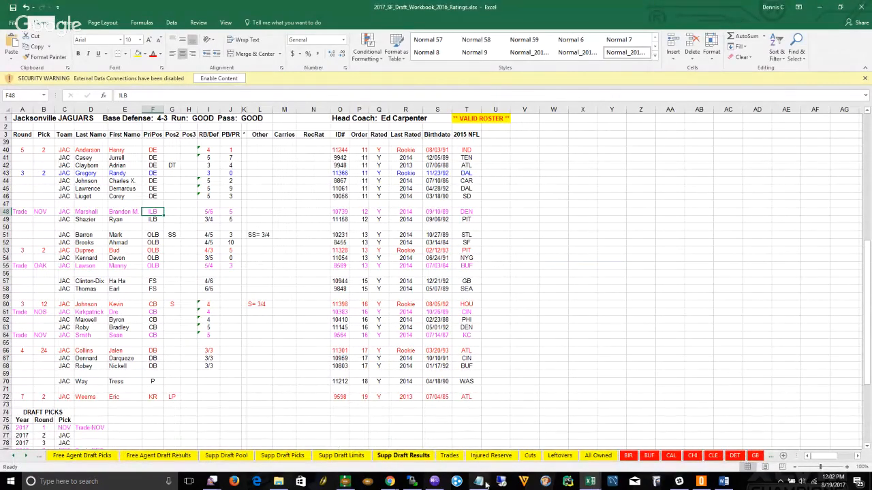
pyautogui.click(598, 456)
# Find each "marshall" entry on the All Owned sheet to compare the owning teams and positions.
pyautogui.hotkey('ctrl', 'f')
pyautogui.write('m')
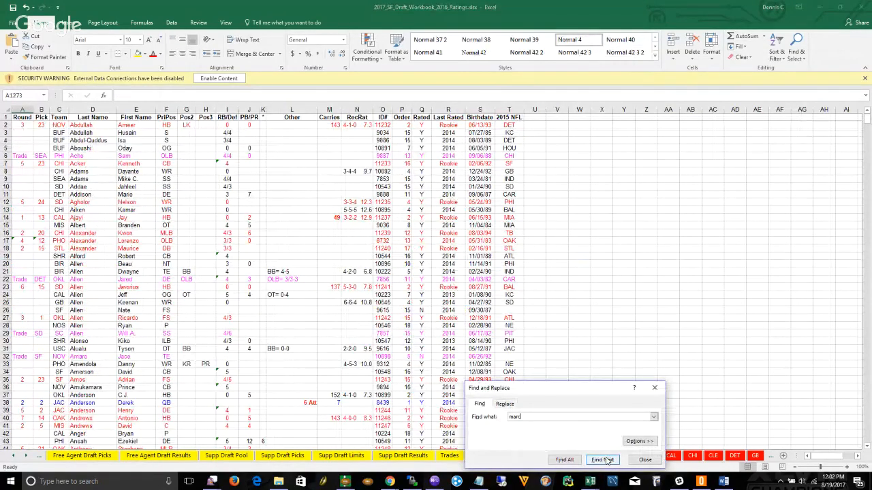
pyautogui.write('arshall')
pyautogui.click(603, 461)
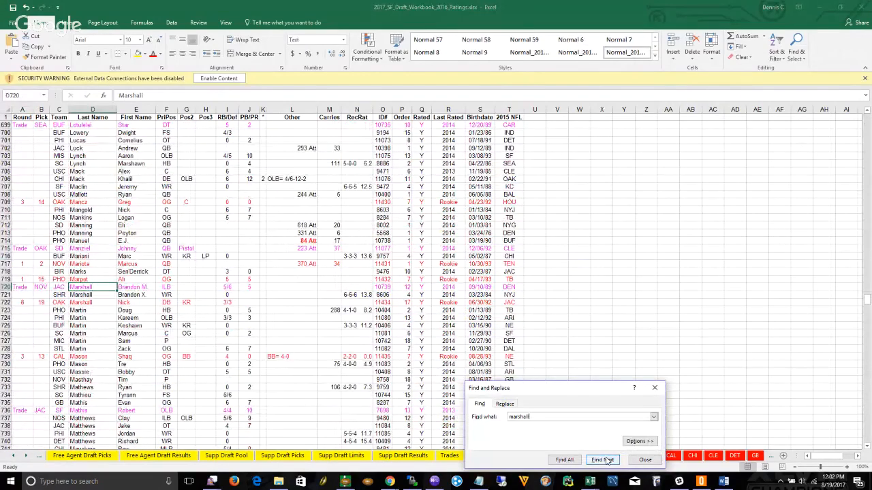
pyautogui.click(603, 460)
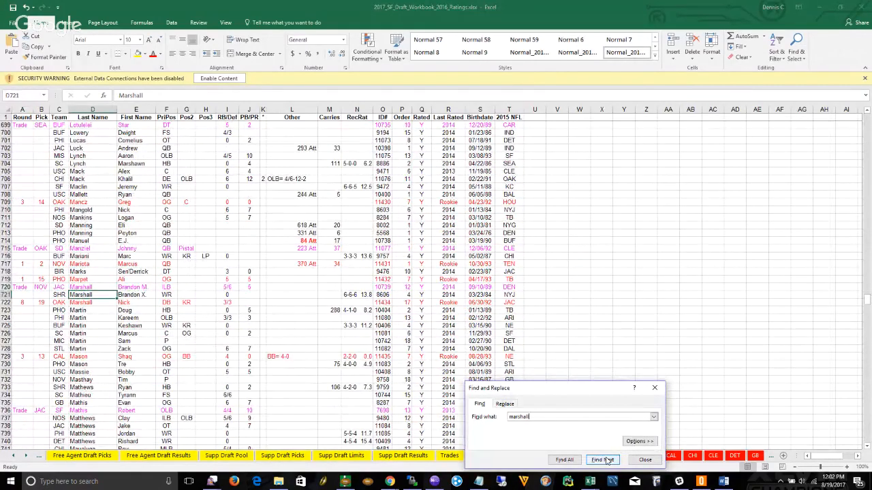
pyautogui.click(603, 460)
pyautogui.press('Escape')
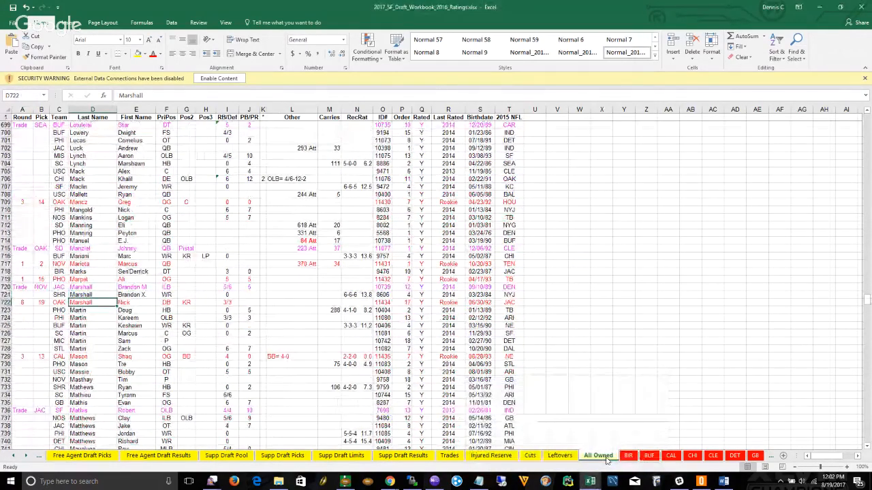
# Switch to League Manager and look through the linebackers on the New Orleans SAINTS, New Orleans VOODOO and Missouri TIGERS rosters.
pyautogui.hotkey('alt', 'Tab')
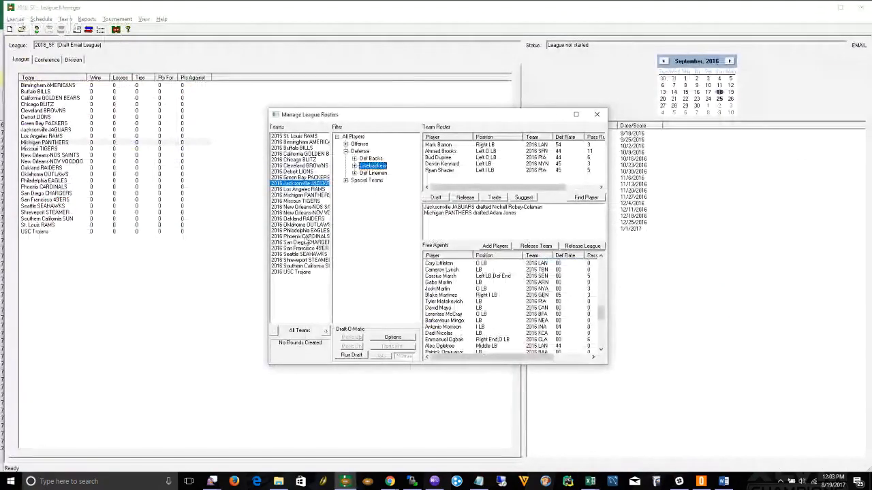
pyautogui.hotkey('alt', 'Tab')
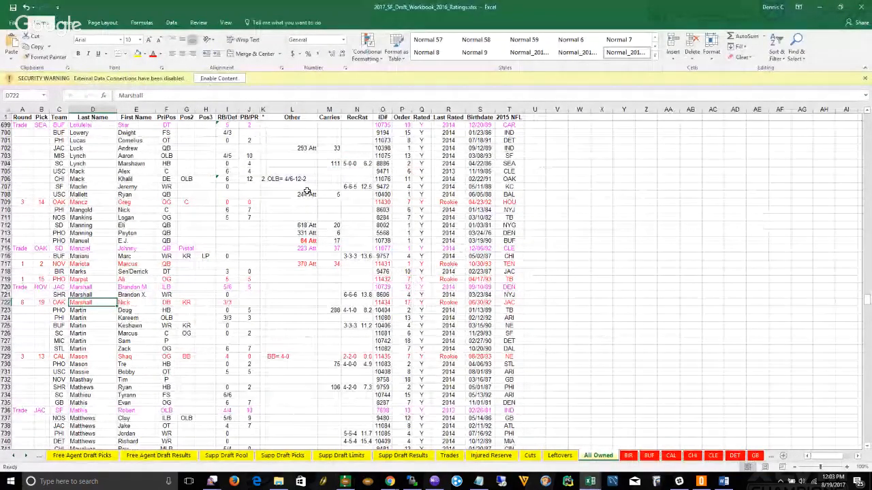
pyautogui.hotkey('alt', 'Tab')
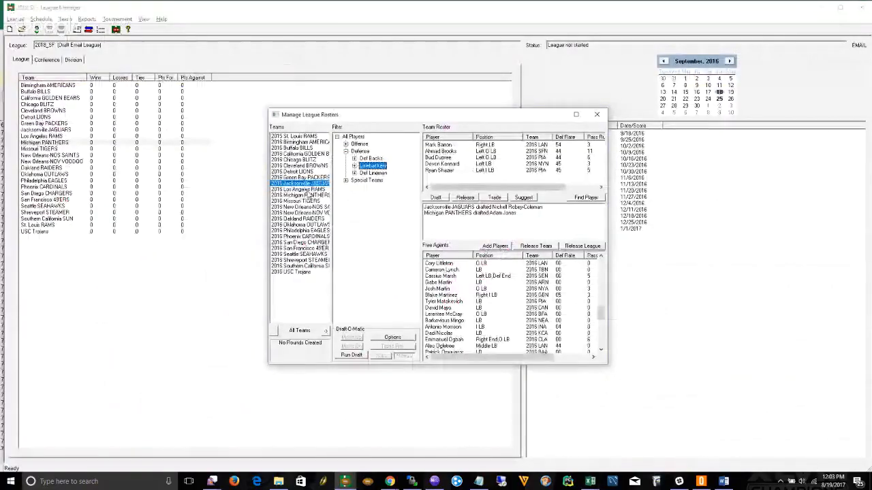
pyautogui.click(297, 207)
pyautogui.press('Down')
pyautogui.press('Down')
pyautogui.press('Down')
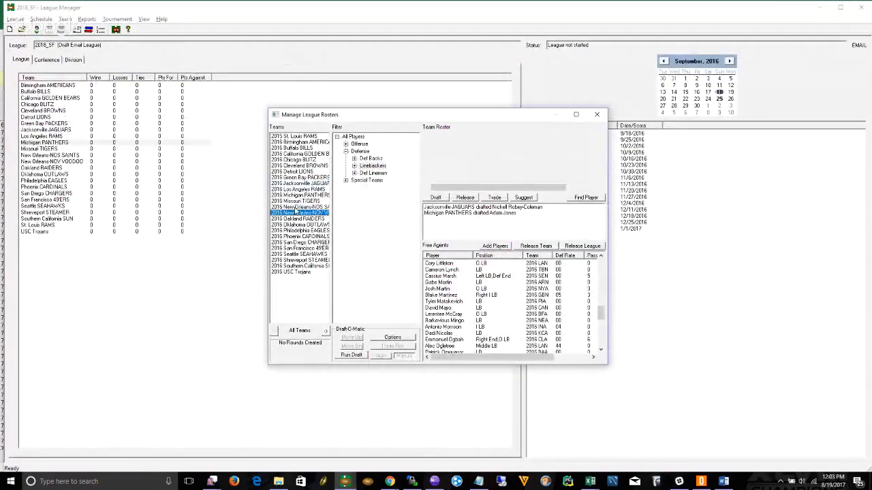
pyautogui.press('Up')
pyautogui.press('Up')
pyautogui.press('Up')
pyautogui.press('Up')
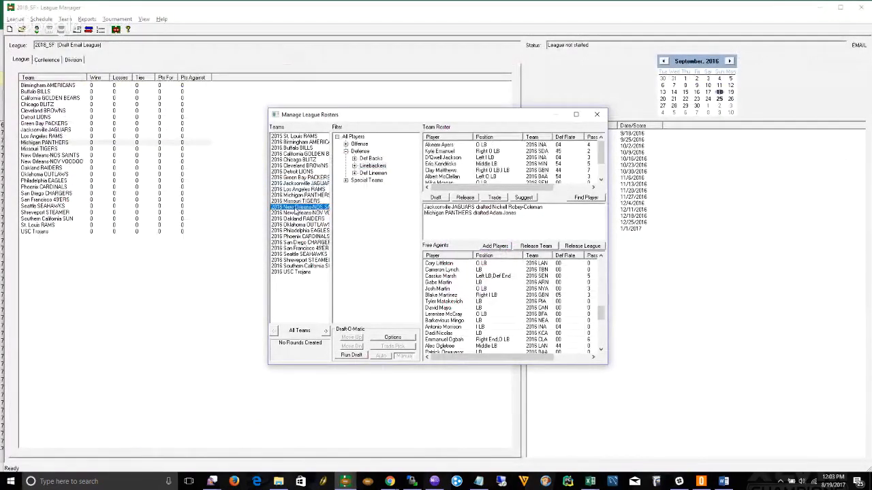
pyautogui.hotkey('alt', 'Tab')
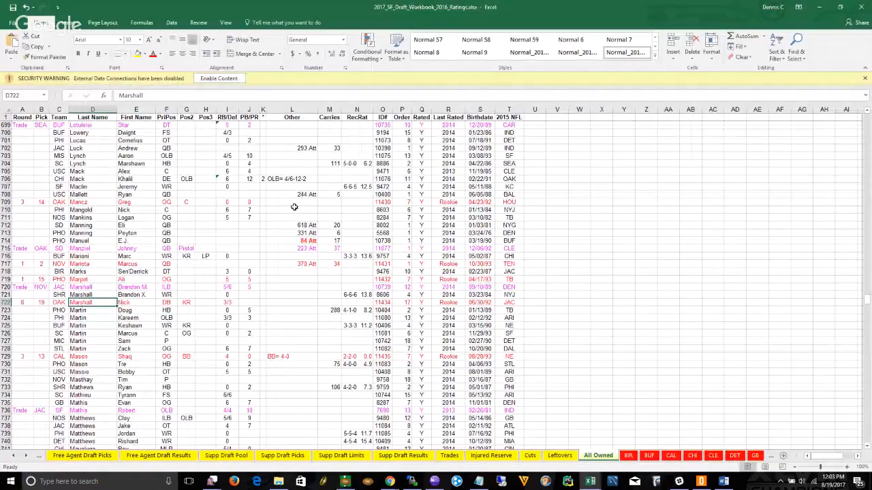
pyautogui.press('Right')
pyautogui.press('Right')
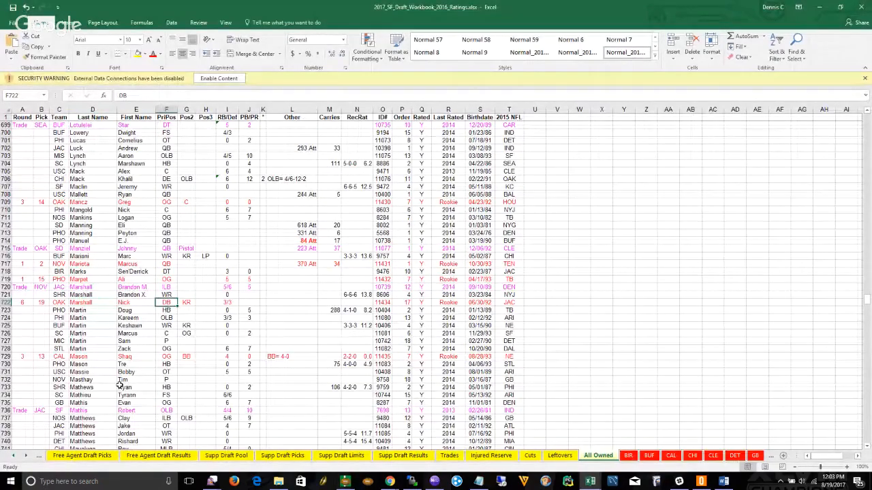
pyautogui.click(29, 461)
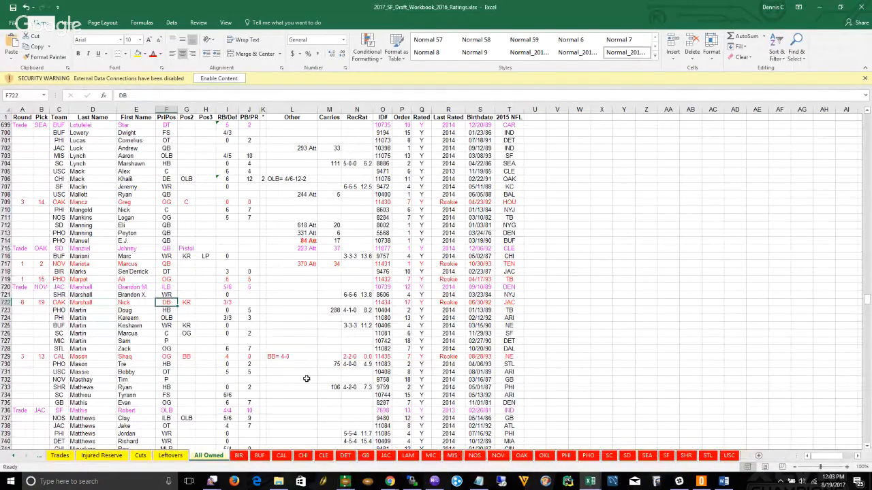
pyautogui.press('Right')
pyautogui.press('Right')
pyautogui.press('Right')
pyautogui.press('Right')
pyautogui.press('Right')
pyautogui.press('Right')
pyautogui.press('Right')
pyautogui.press('Right')
pyautogui.press('Right')
pyautogui.press('Right')
pyautogui.press('Right')
pyautogui.press('Right')
pyautogui.press('Right')
pyautogui.press('Right')
pyautogui.press('Right')
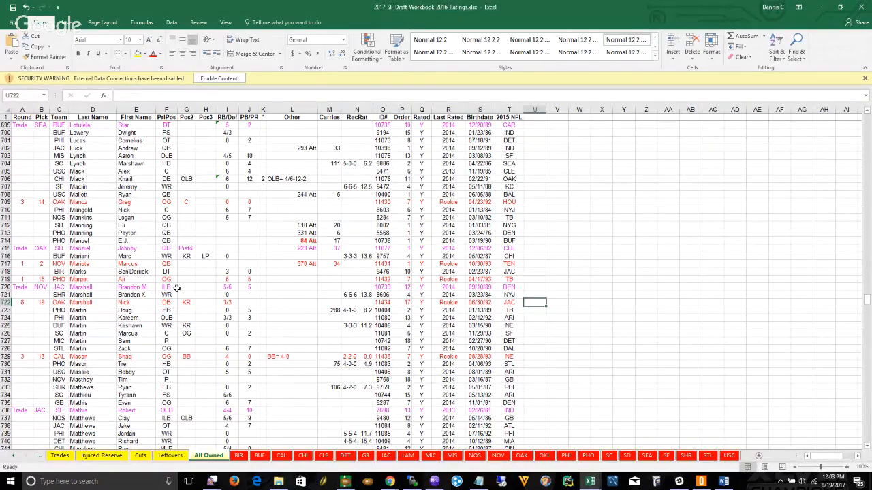
pyautogui.press('Up')
pyautogui.press('Left')
pyautogui.press('Left')
pyautogui.press('Left')
pyautogui.press('Left')
pyautogui.press('Left')
pyautogui.press('Left')
pyautogui.press('Left')
pyautogui.press('Left')
pyautogui.press('Left')
pyautogui.press('Left')
pyautogui.press('Left')
pyautogui.press('Left')
pyautogui.press('Left')
pyautogui.press('Left')
pyautogui.press('Left')
pyautogui.press('Left')
pyautogui.press('Left')
pyautogui.press('Left')
pyautogui.press('Left')
pyautogui.press('Left')
pyautogui.press('Right')
pyautogui.press('Right')
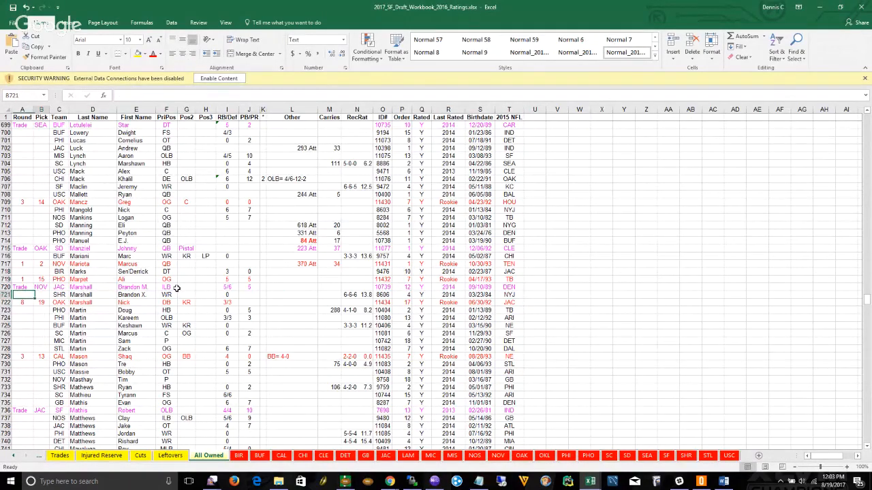
# Check the Shreveport STEAMER receivers in League Manager for Brandon Marshall and compare his entry with the workbook's All Owned sheet.
pyautogui.hotkey('alt', 'Tab')
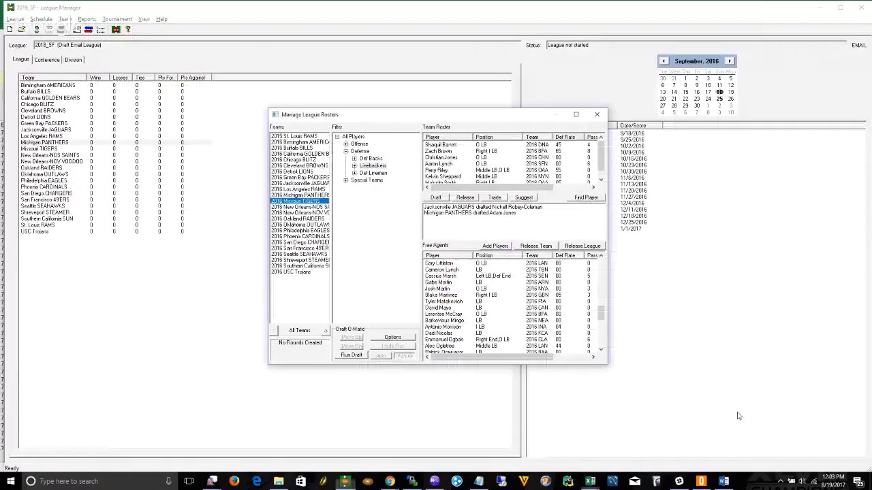
pyautogui.click(324, 261)
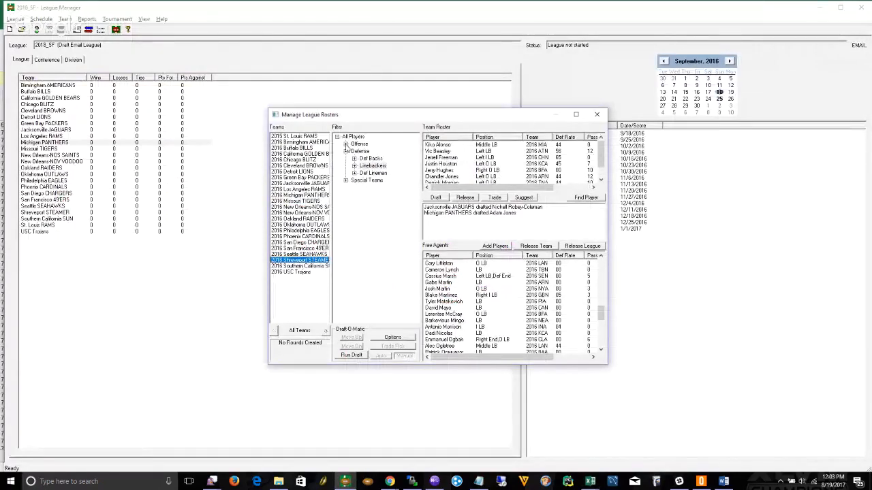
pyautogui.click(346, 144)
pyautogui.click(370, 166)
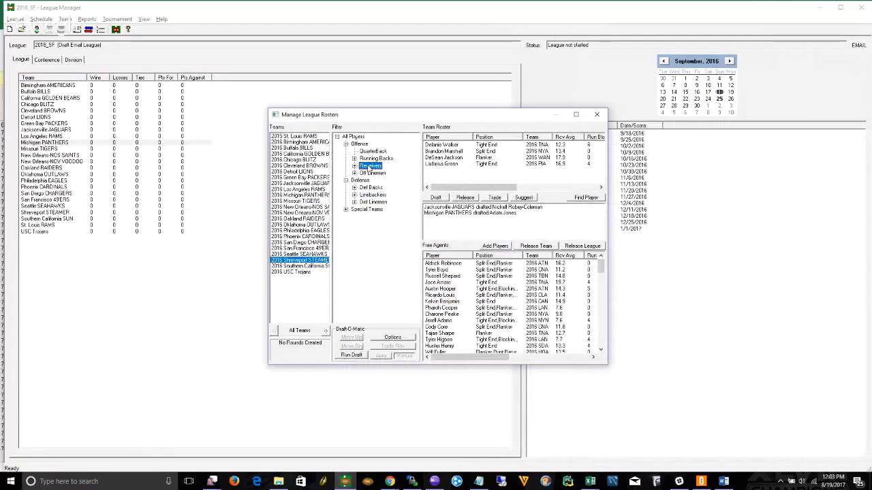
pyautogui.click(470, 151)
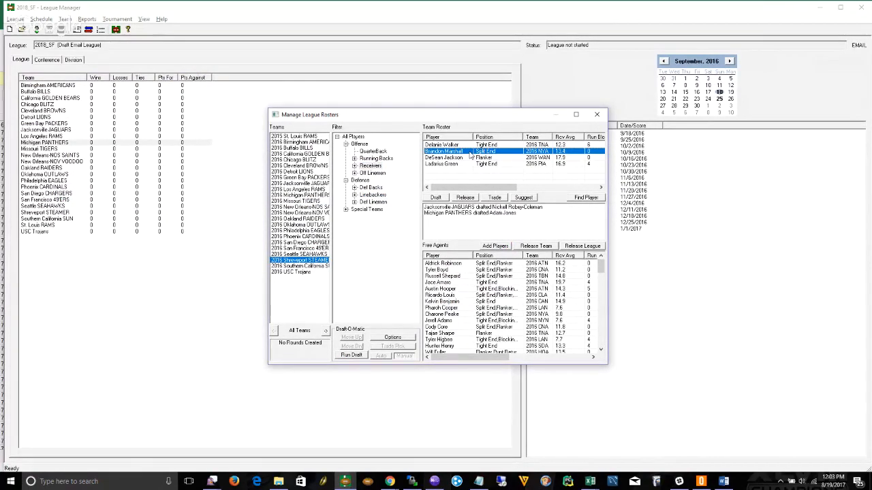
pyautogui.hotkey('alt', 'Tab')
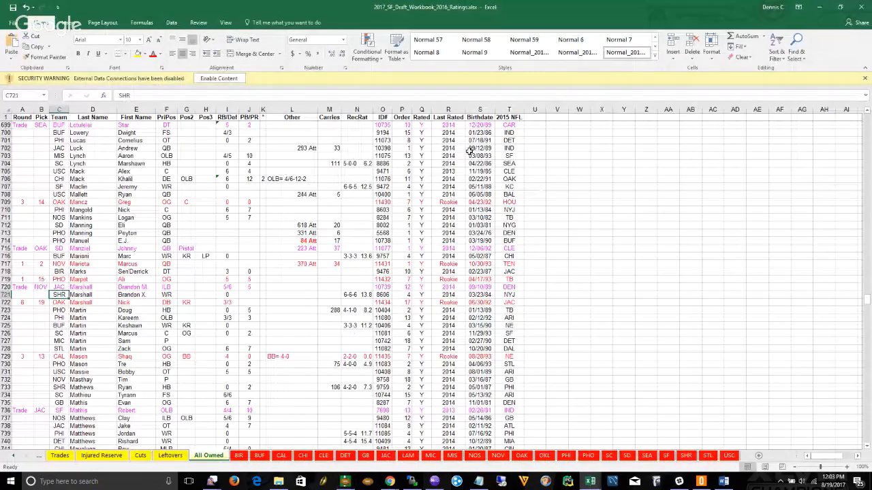
pyautogui.hotkey('alt', 'Tab')
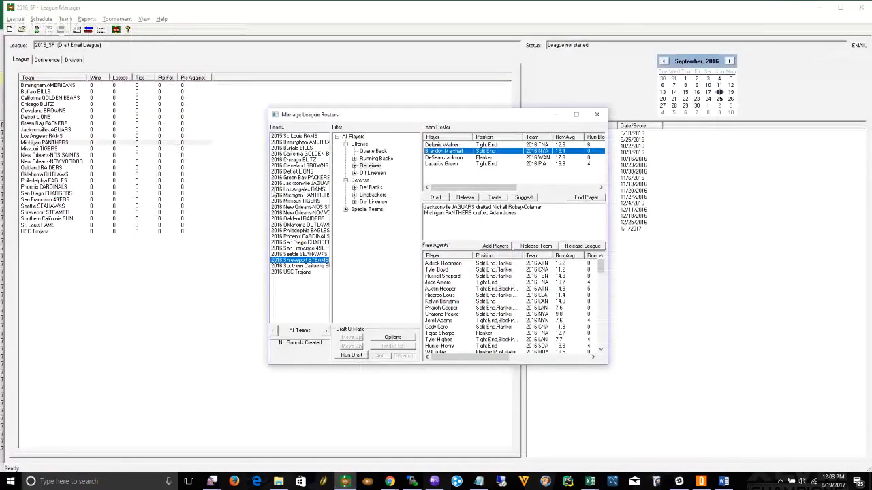
pyautogui.hotkey('alt', 'Tab')
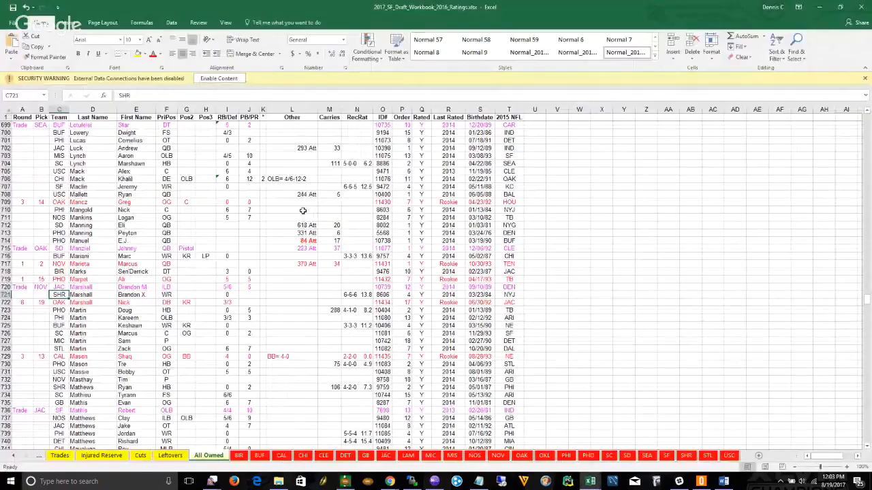
# In League Manager, select the Jacksonville JAGUARS and add Brandon Marshall from 2016 Denver to the free agent pool.
pyautogui.hotkey('alt', 'Tab')
pyautogui.click(301, 184)
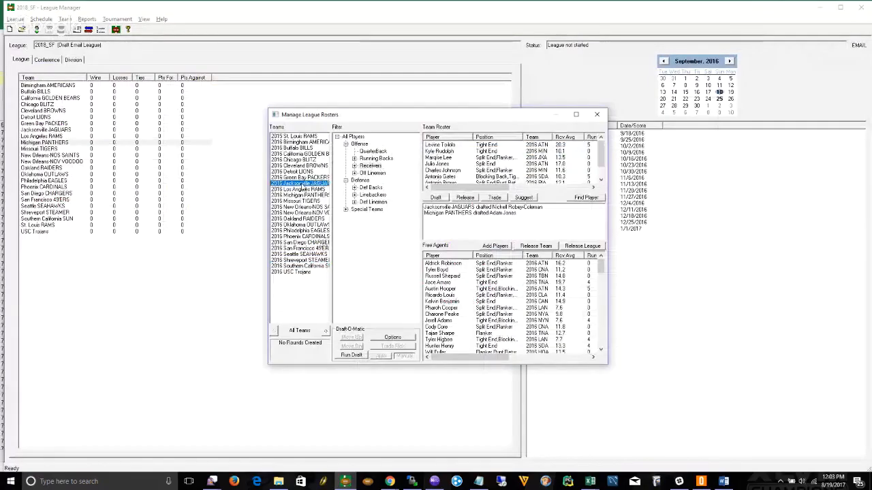
pyautogui.click(487, 248)
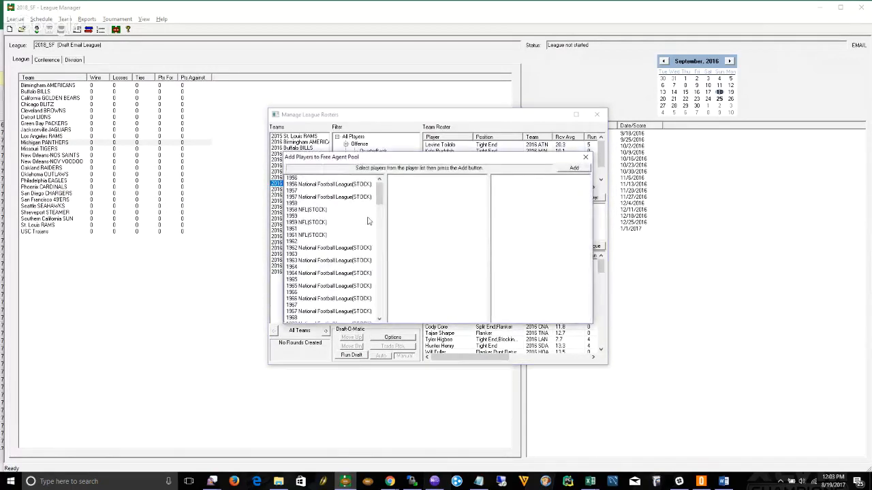
pyautogui.moveTo(380, 194); pyautogui.dragTo(382, 308)
pyautogui.click(297, 248)
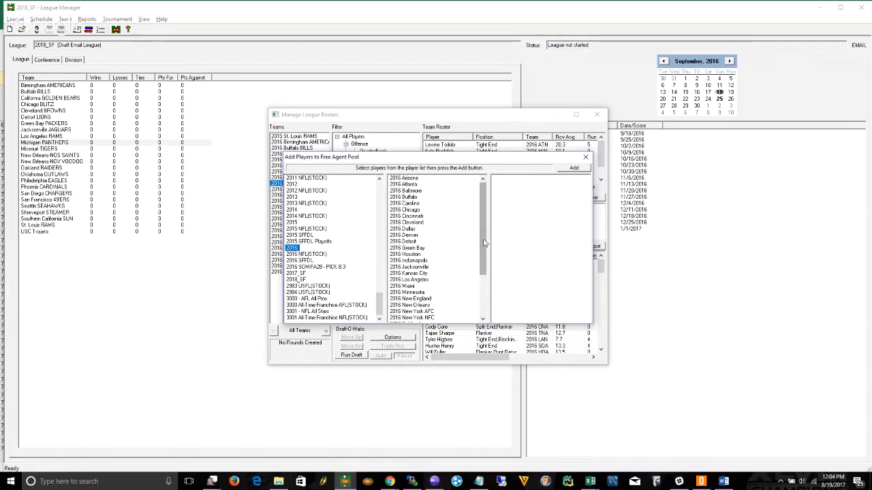
pyautogui.click(415, 235)
pyautogui.moveTo(589, 225); pyautogui.dragTo(590, 255)
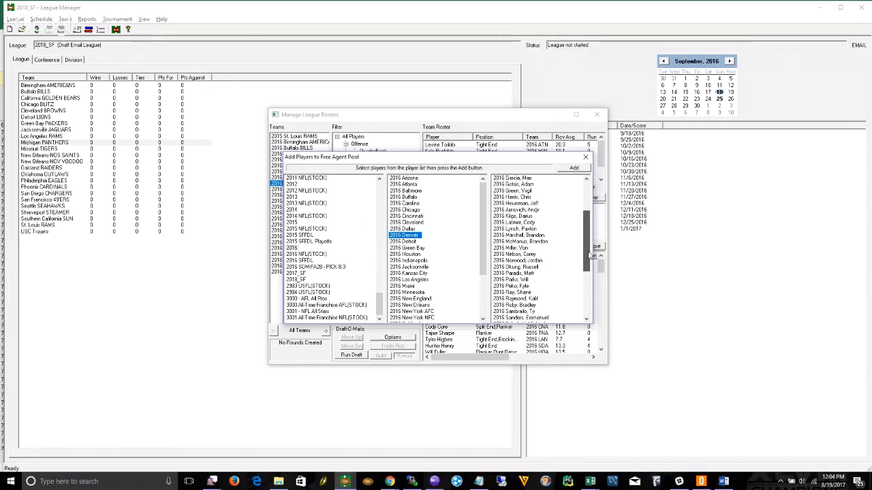
pyautogui.click(538, 235)
pyautogui.click(579, 168)
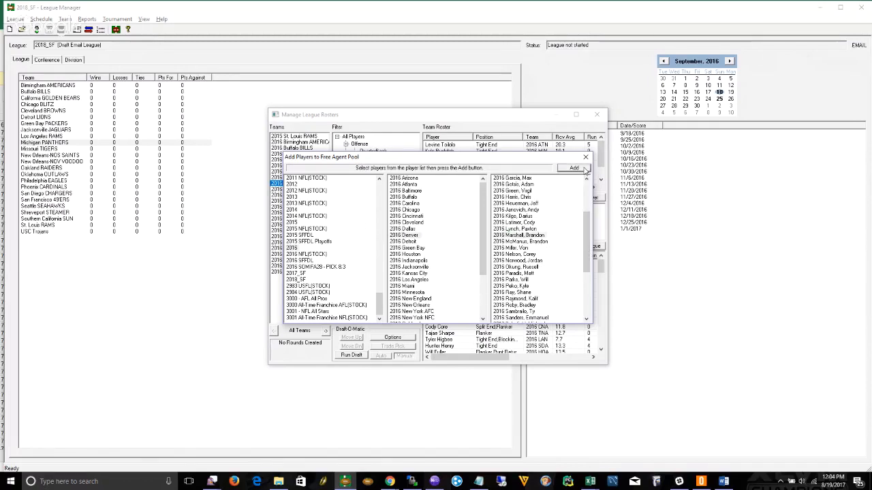
pyautogui.click(585, 159)
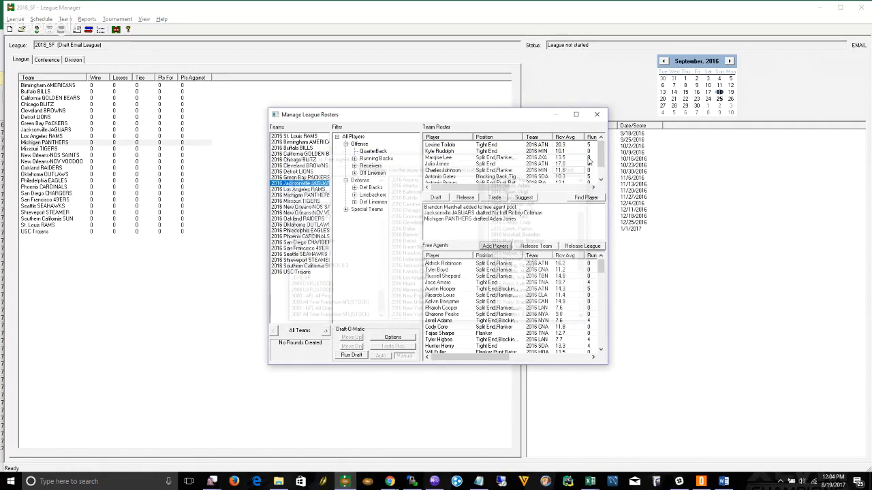
# Filter the players to Linebackers and draft free agent Brandon Marshall to the Jacksonville JAGUARS.
pyautogui.click(372, 195)
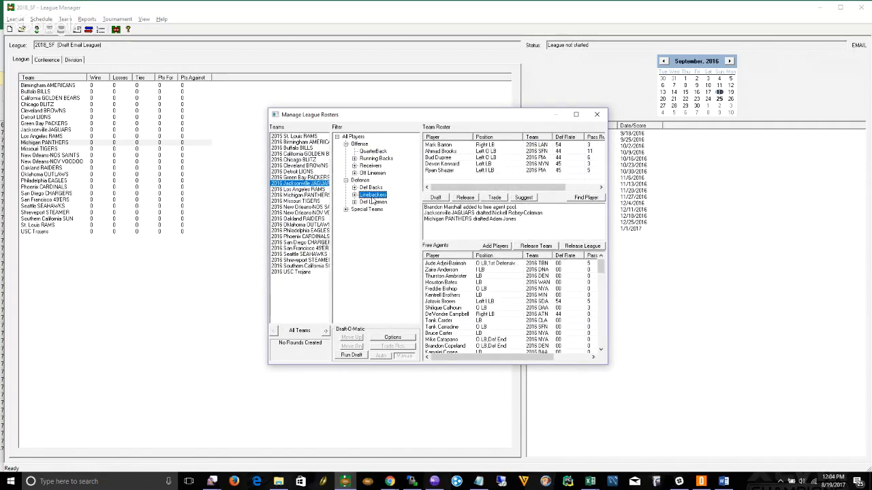
pyautogui.click(604, 341)
pyautogui.click(603, 340)
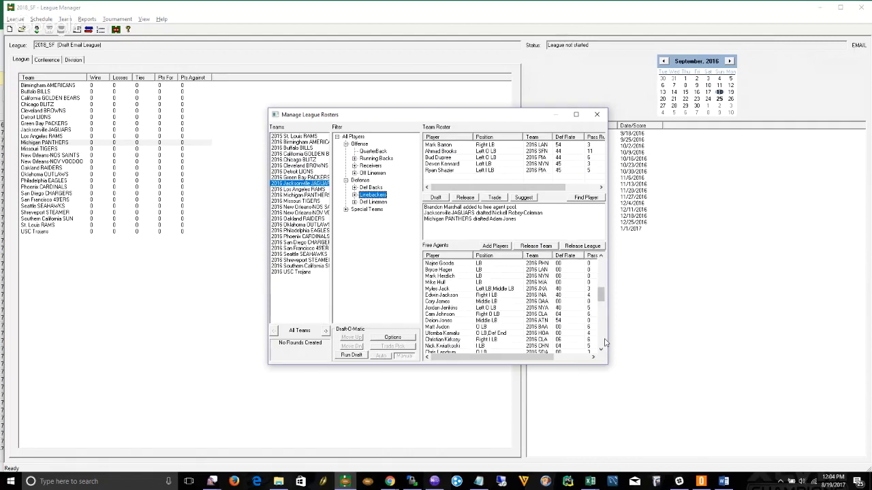
pyautogui.click(604, 342)
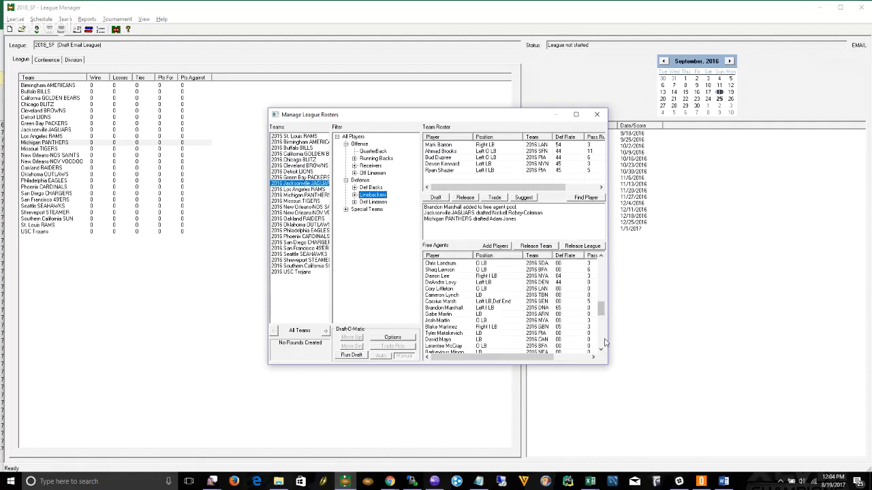
pyautogui.click(473, 308)
pyautogui.click(436, 197)
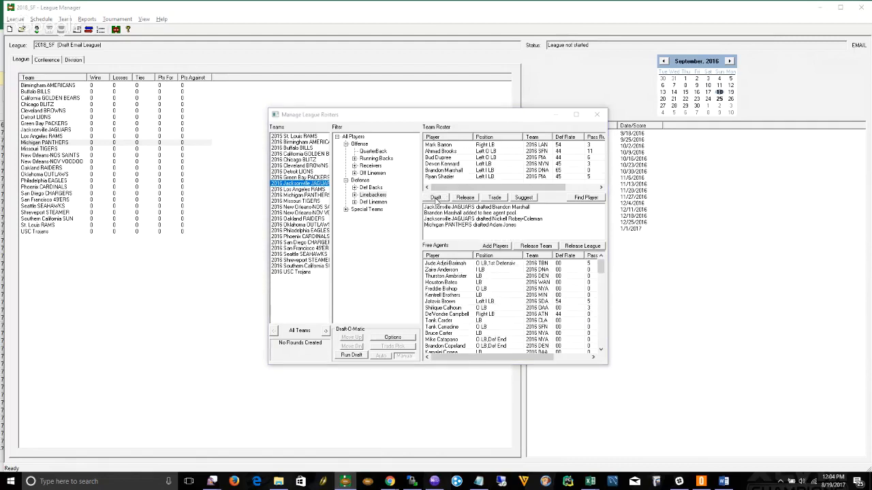
# Switch to the ratings file errors forum post in Chrome and review its list of duplicate player names.
pyautogui.hotkey('alt', 'Tab')
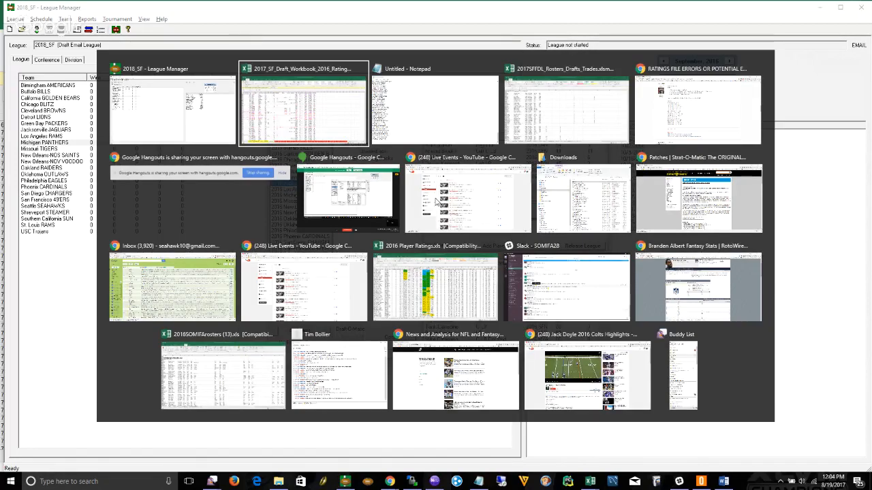
pyautogui.hotkey('alt', 'Tab')
pyautogui.hotkey('alt', 'Tab')
pyautogui.hotkey('alt', 'Tab')
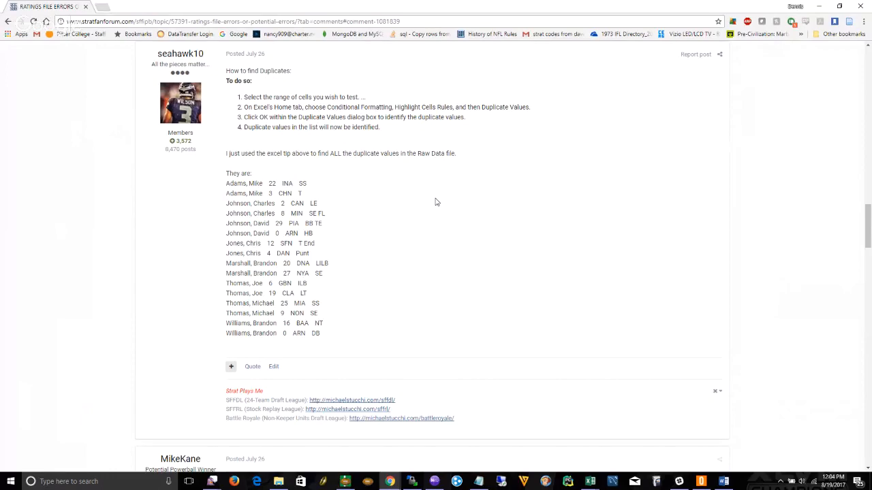
pyautogui.hotkey('alt', 'Tab')
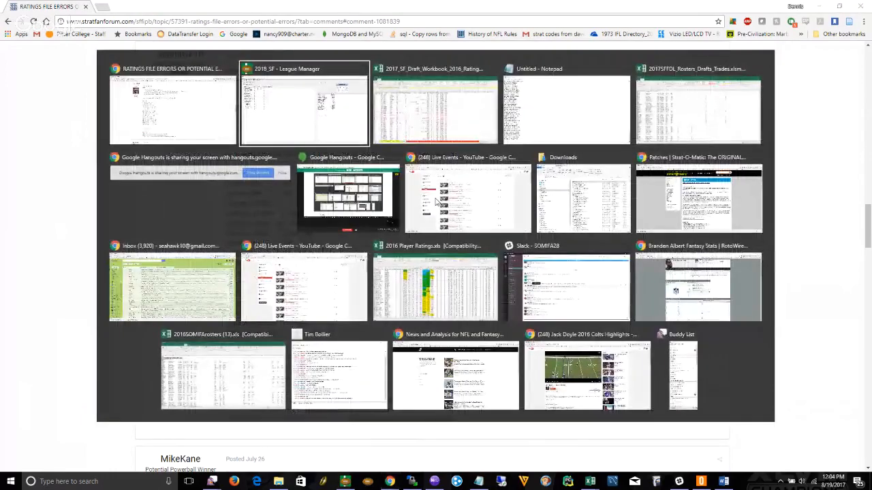
pyautogui.hotkey('alt', 'Tab')
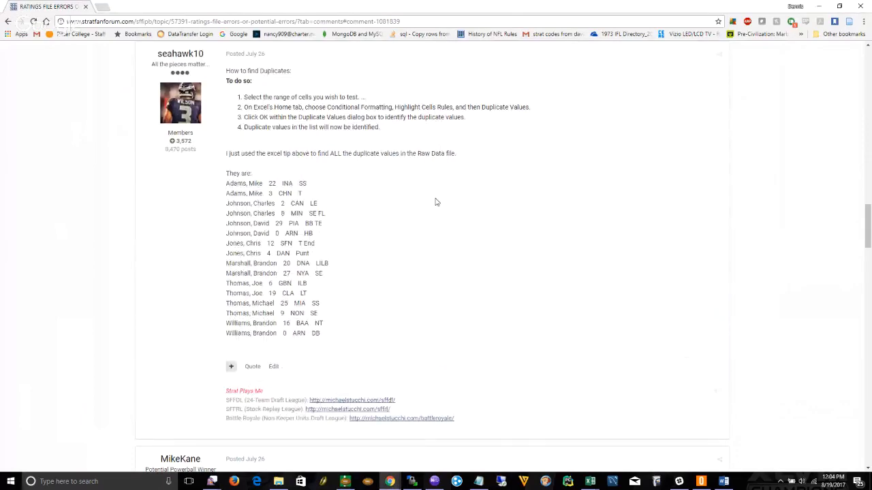
# Return to the All Owned sheet in Excel, and bring up the Google Hangouts broadcast window.
pyautogui.hotkey('alt', 'Tab')
pyautogui.press('Tab')
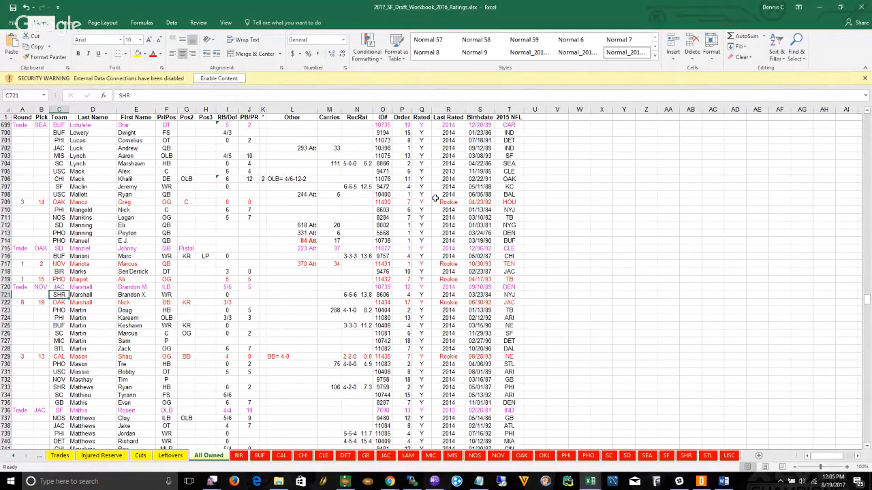
pyautogui.hotkey('alt', 'Tab')
pyautogui.hotkey('alt', 'Tab')
pyautogui.hotkey('alt', 'Tab')
pyautogui.hotkey('alt', 'Tab')
pyautogui.hotkey('alt', 'Tab')
pyautogui.hotkey('alt', 'Tab')
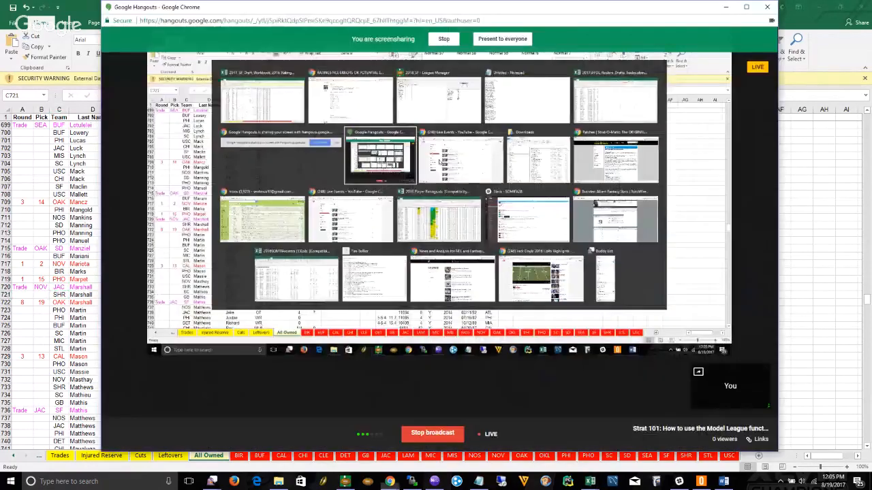